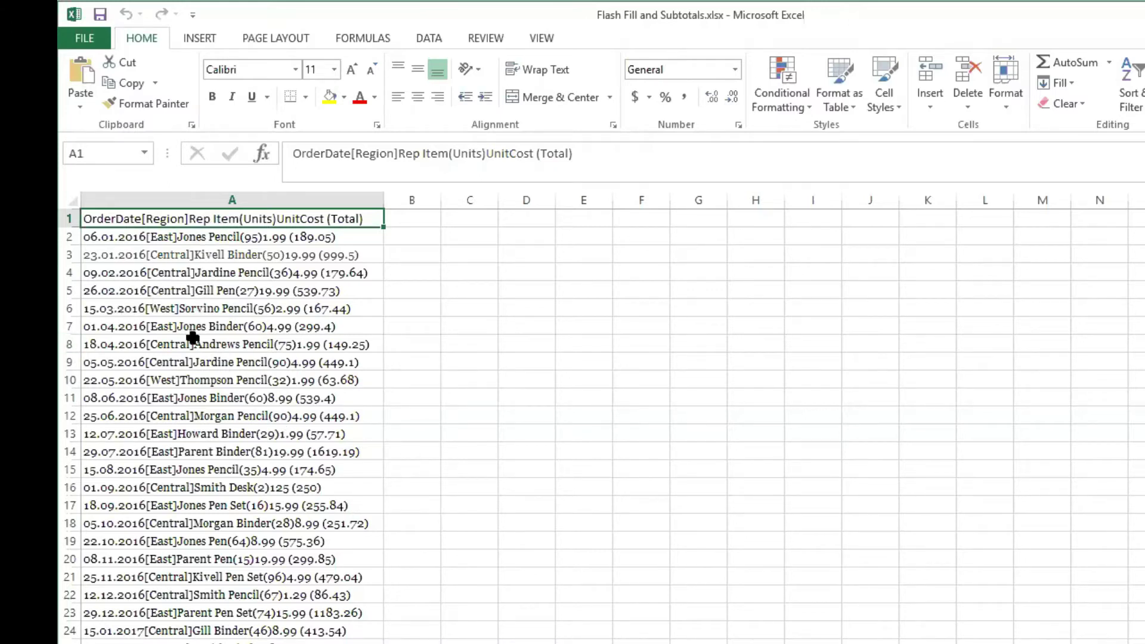
left_click_drag(180, 273, 173, 399)
left_click_drag(174, 238, 151, 413)
left_click(169, 273)
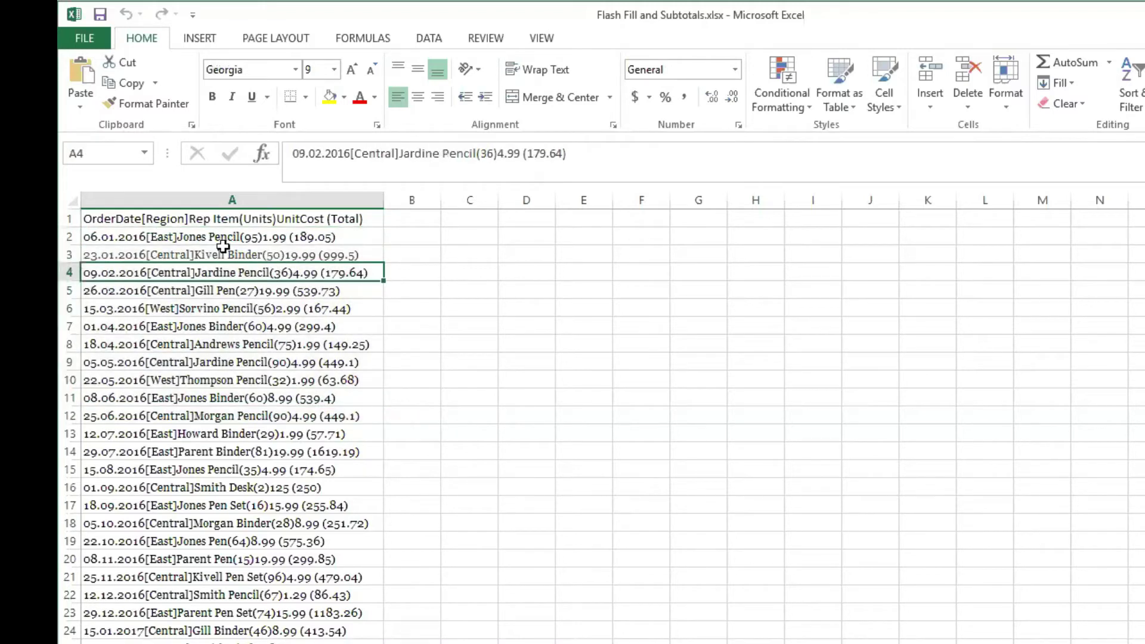
left_click(114, 219)
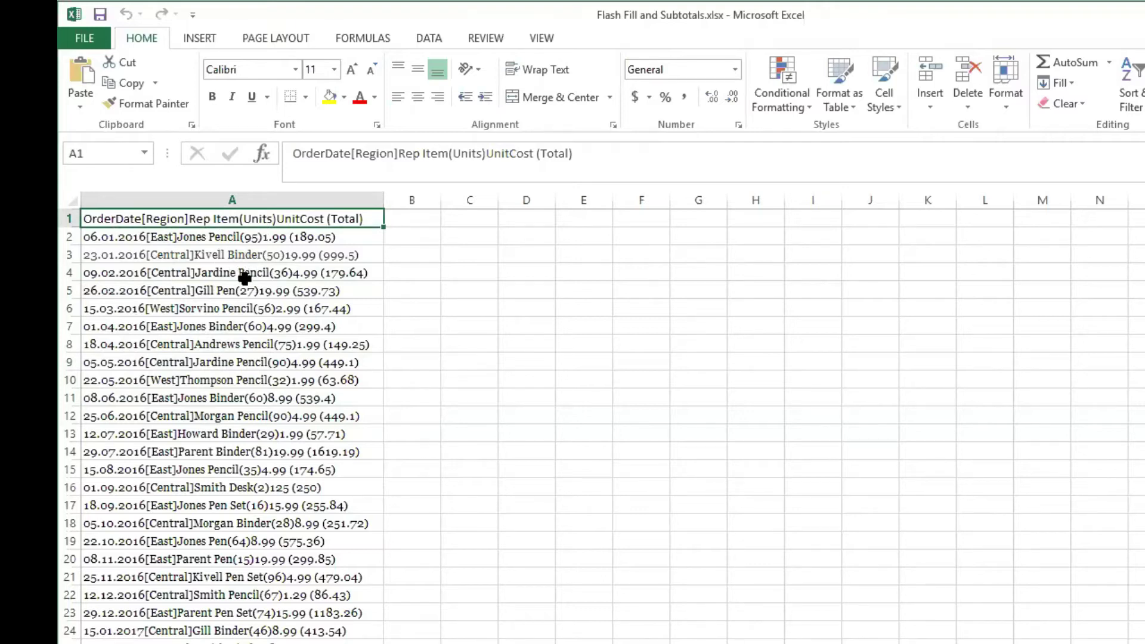
left_click(411, 328)
left_click(432, 242)
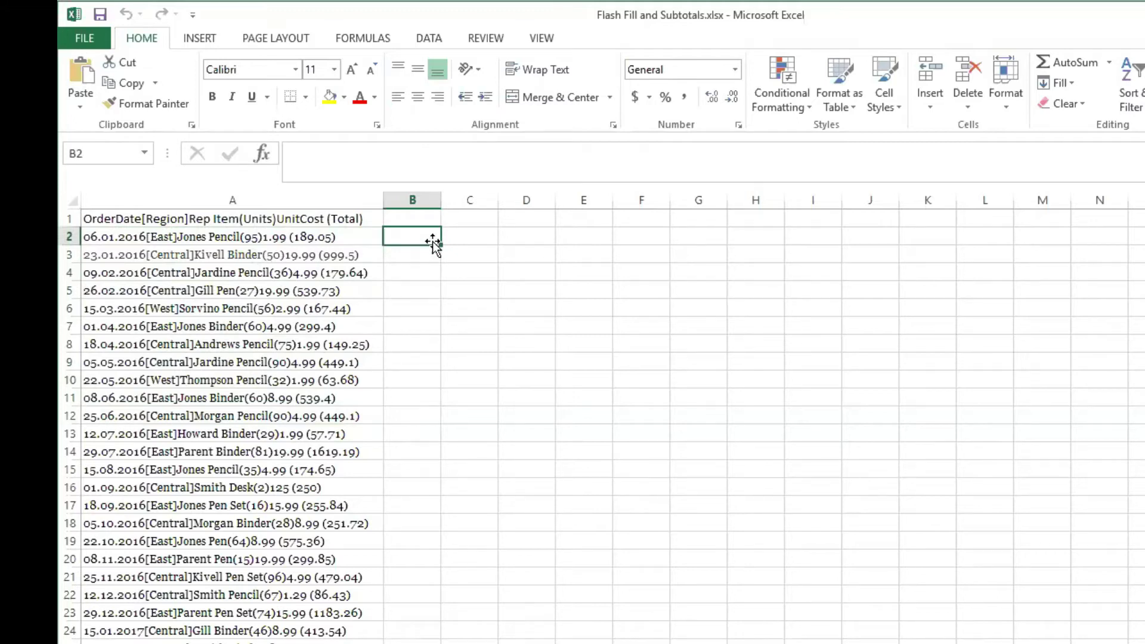
left_click(339, 200)
left_click(428, 39)
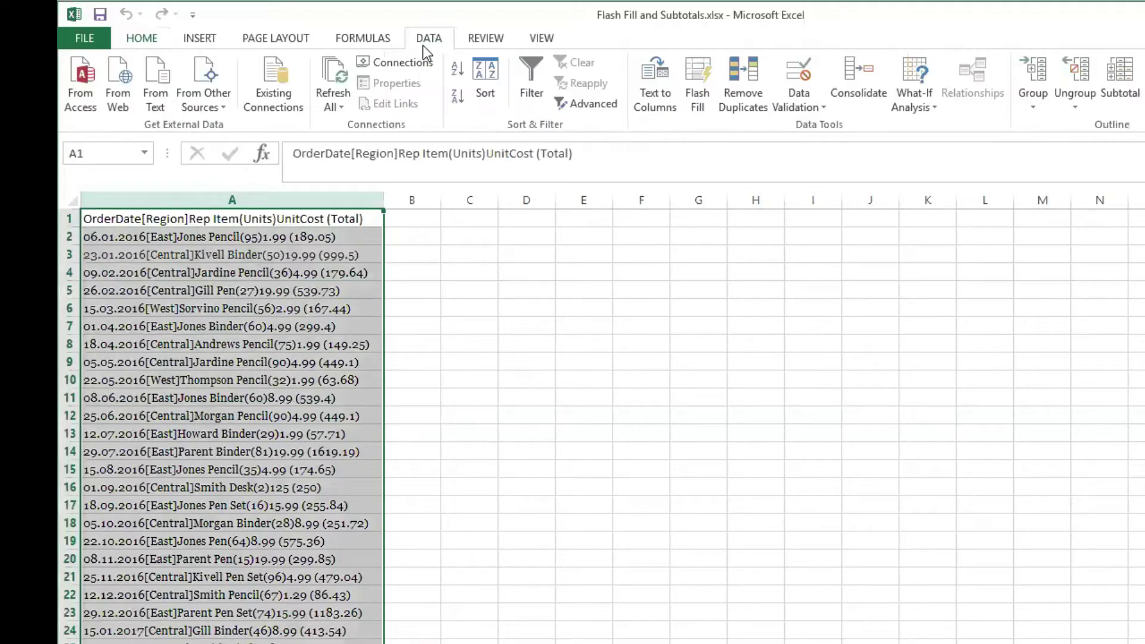
left_click(643, 96)
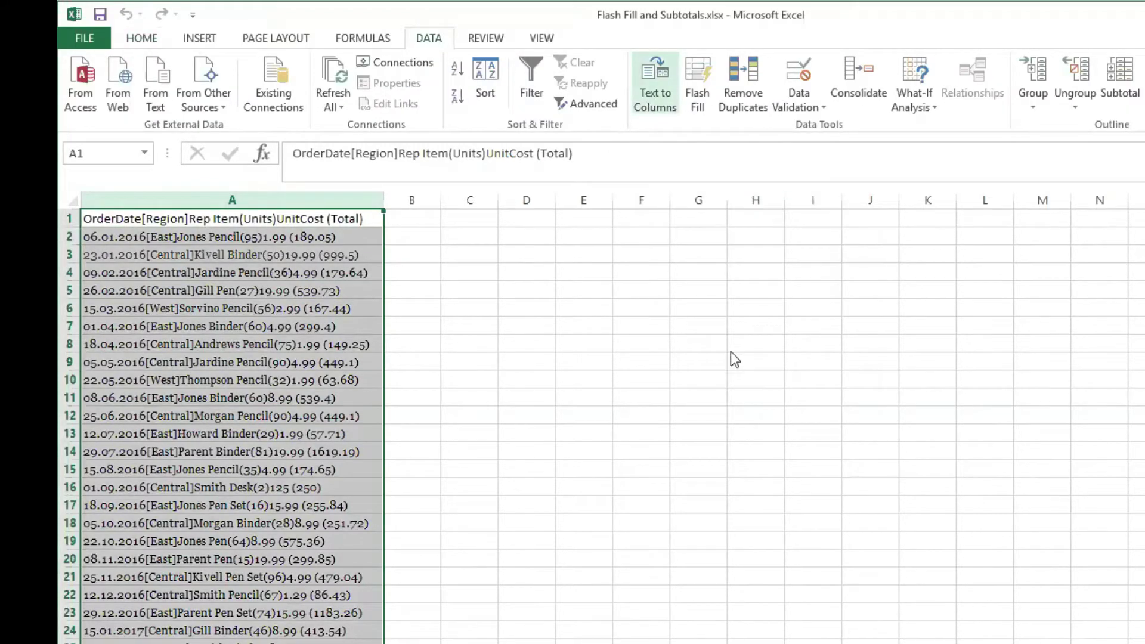
left_click(537, 323)
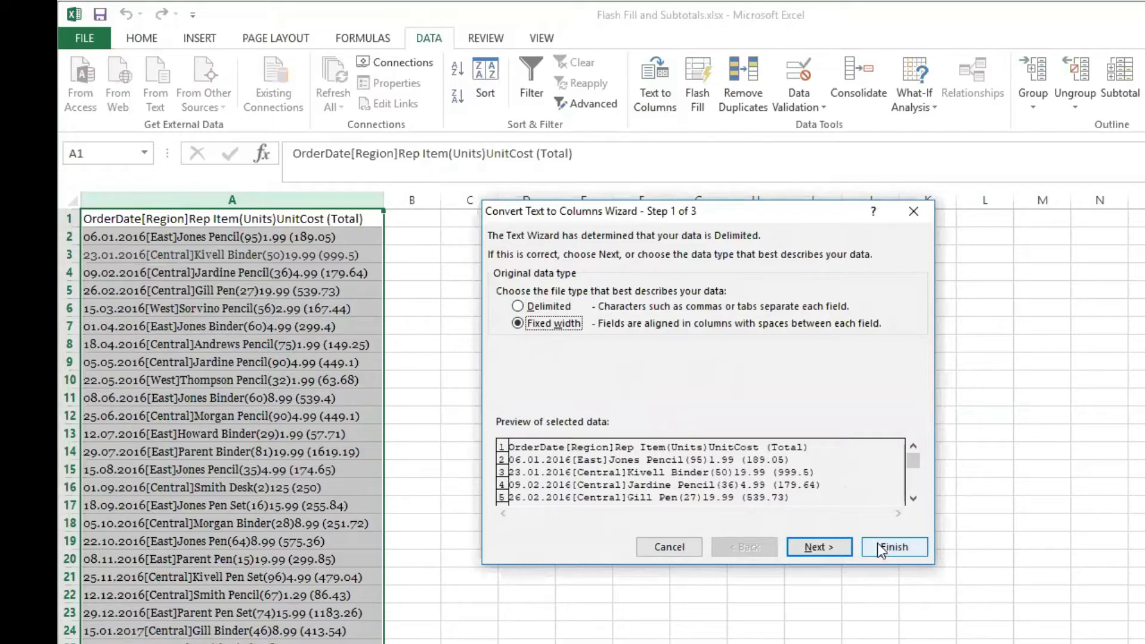
left_click(914, 213)
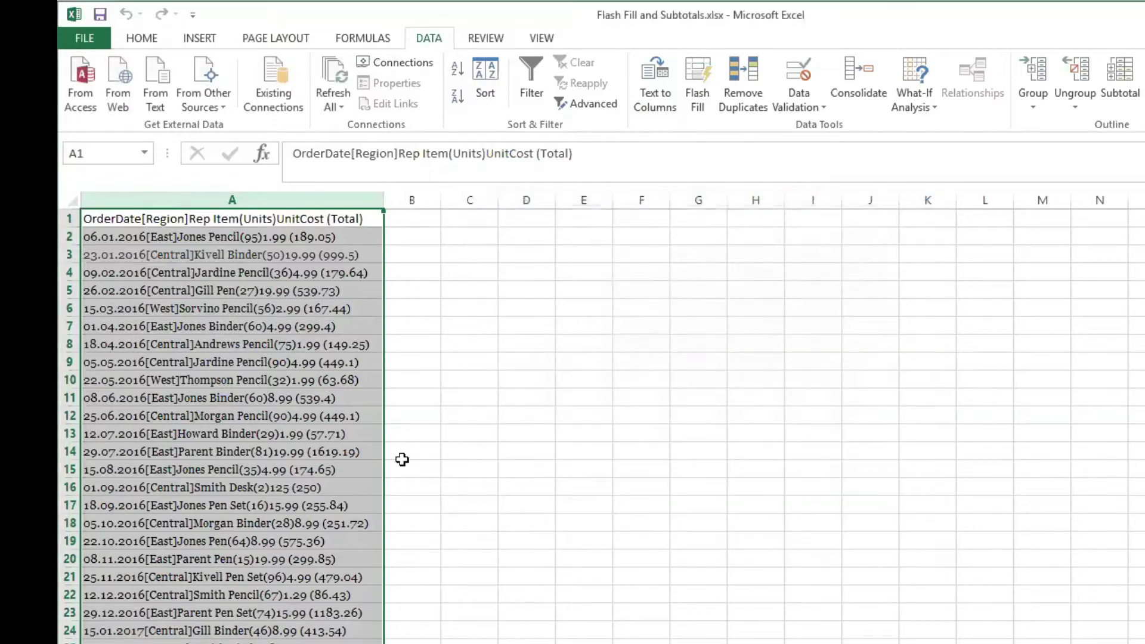
Try extracting the last five characters of A2 into B2 with the formula =RIGHT(A2,5).
left_click(427, 234)
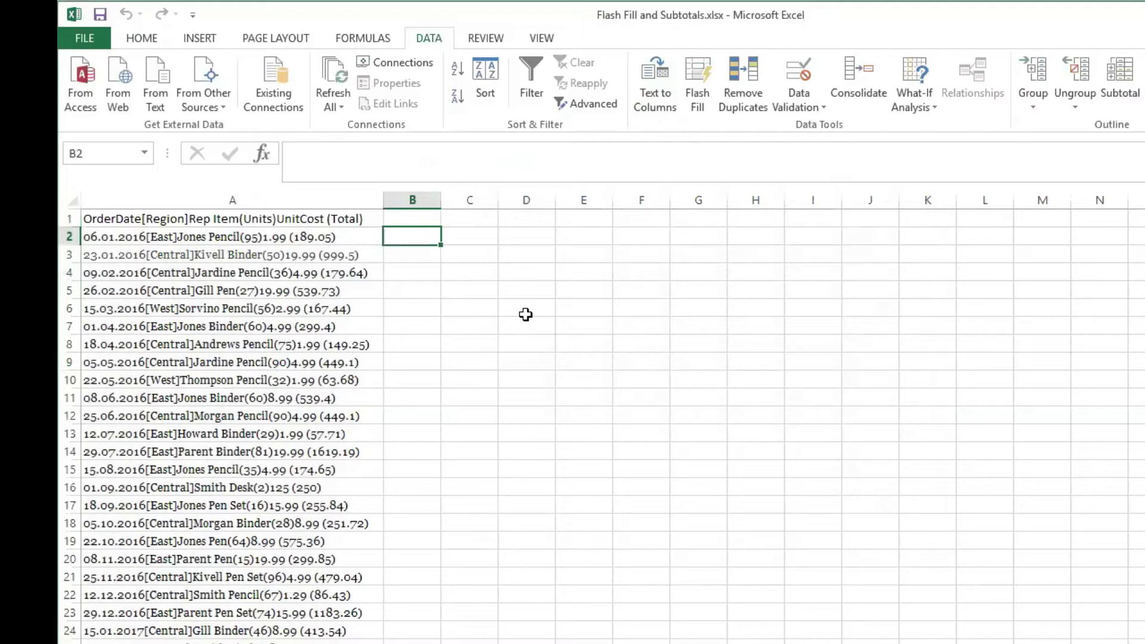
type("=right")
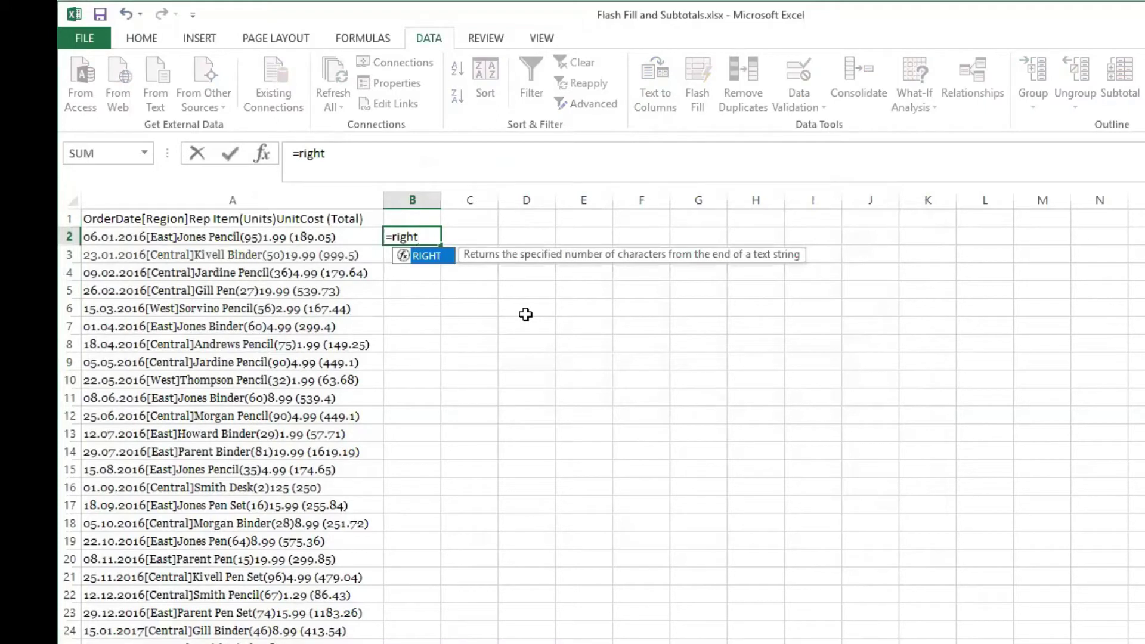
key("Tab")
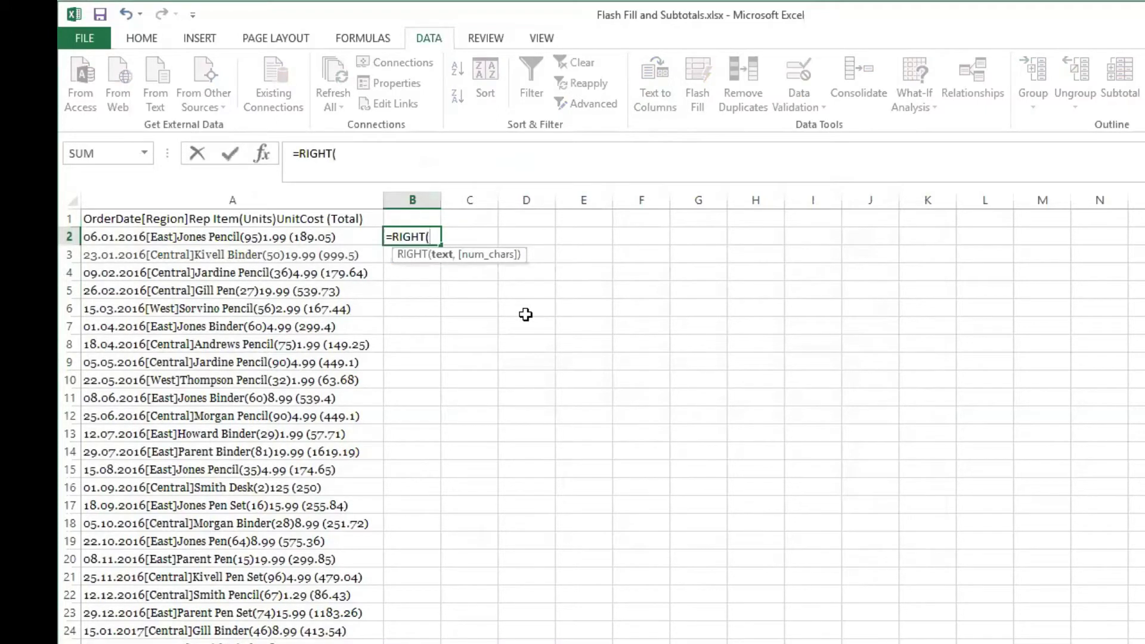
key("Left")
type(",5")
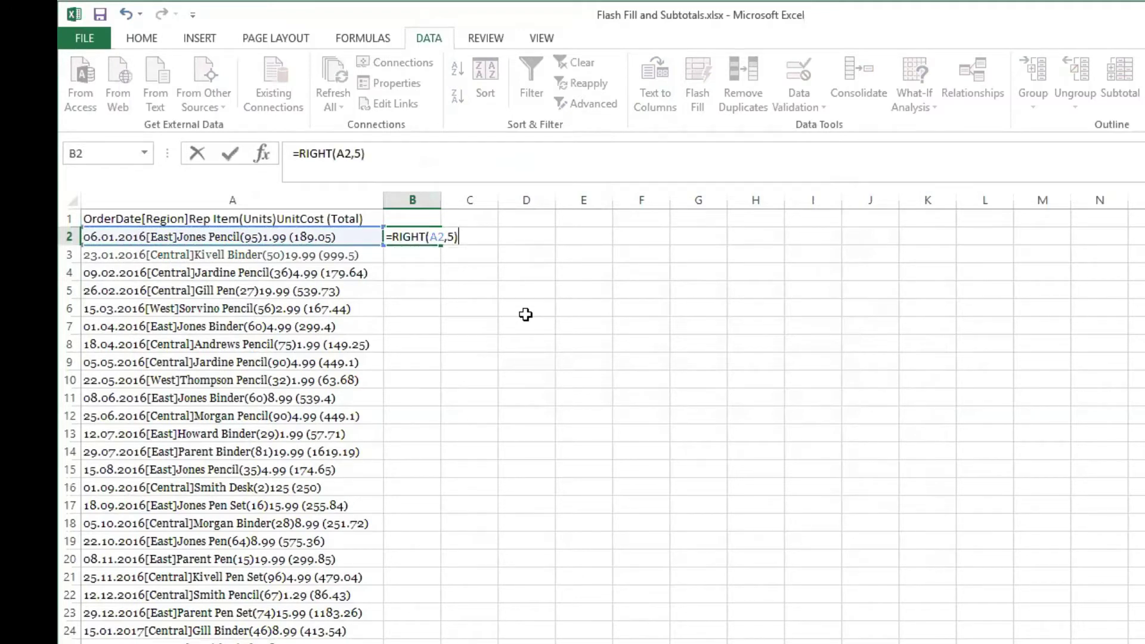
key("Return")
key("Up")
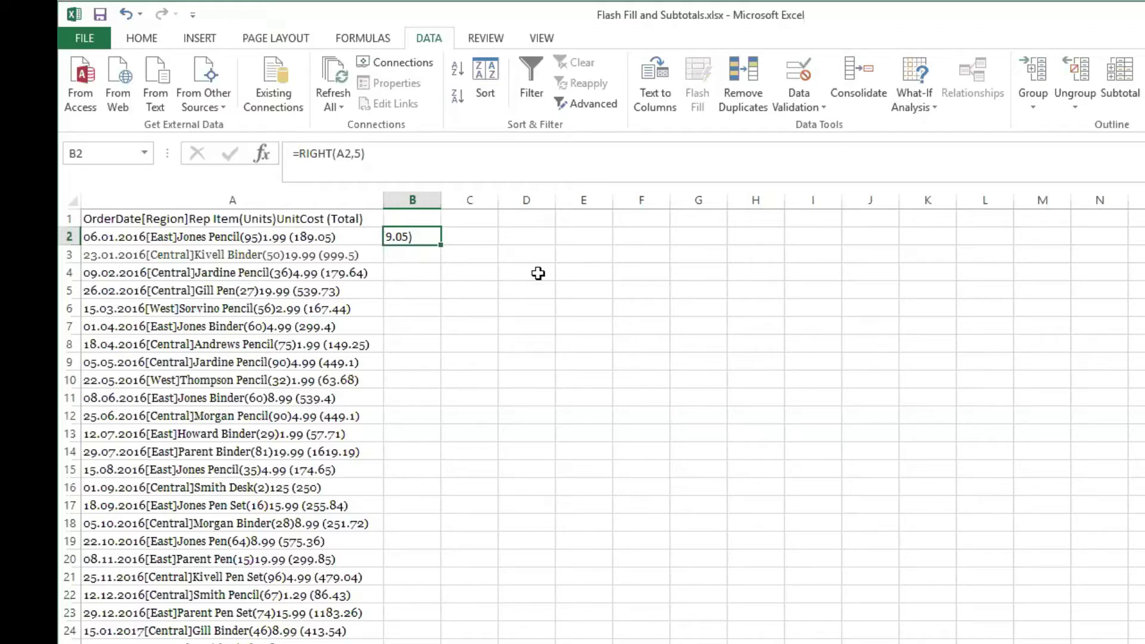
key("BackSpace")
key("Escape")
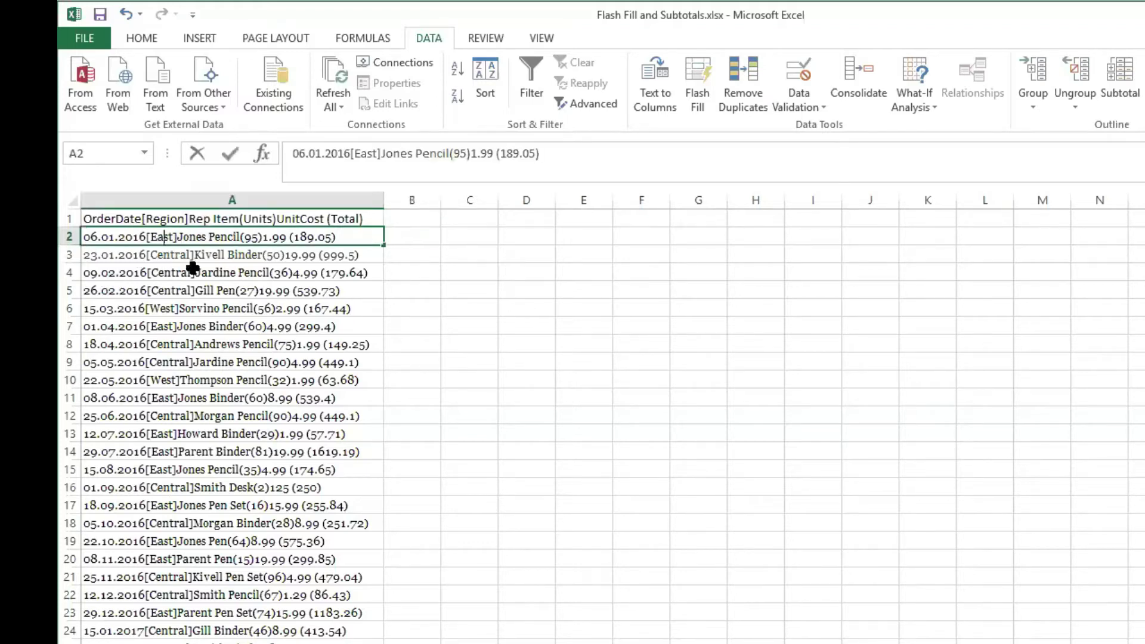
double_click(164, 237)
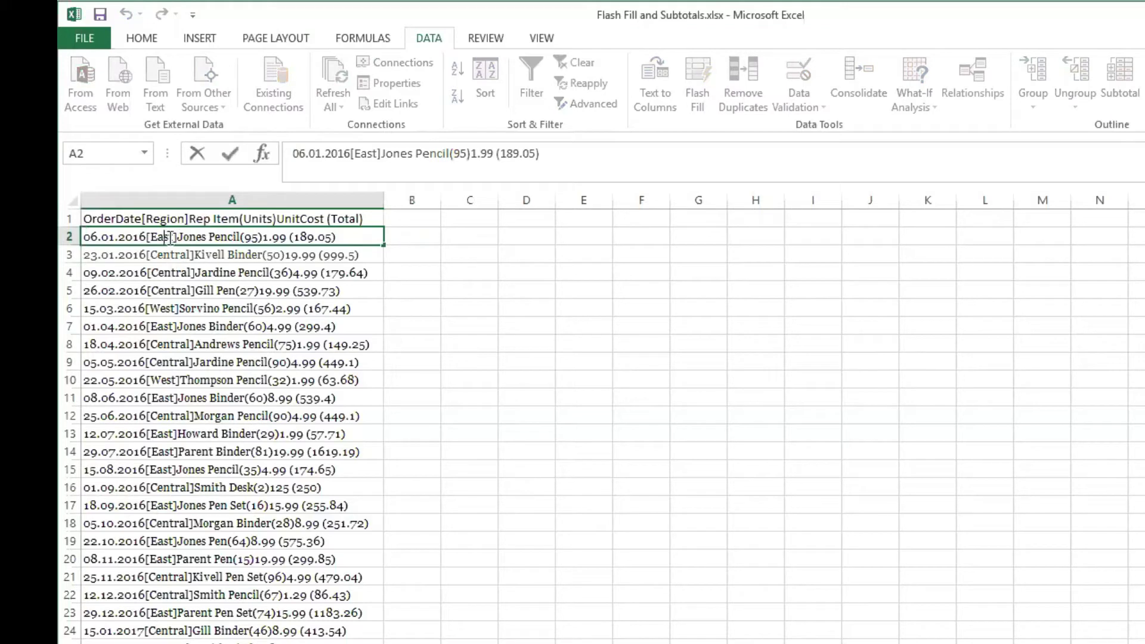
left_click_drag(173, 237, 150, 237)
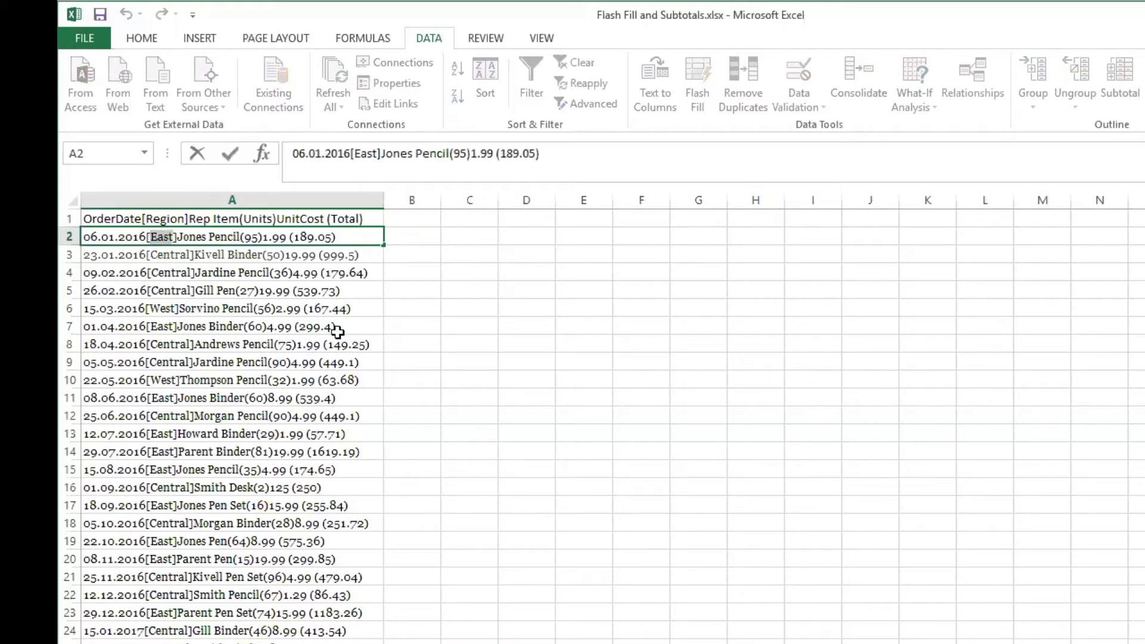
key("Escape")
left_click(219, 272)
left_click(223, 238)
Try to copy the region text from the record in A2 into B2.
double_click(169, 239)
left_click_drag(172, 238, 152, 240)
left_click(427, 242)
type("Eas")
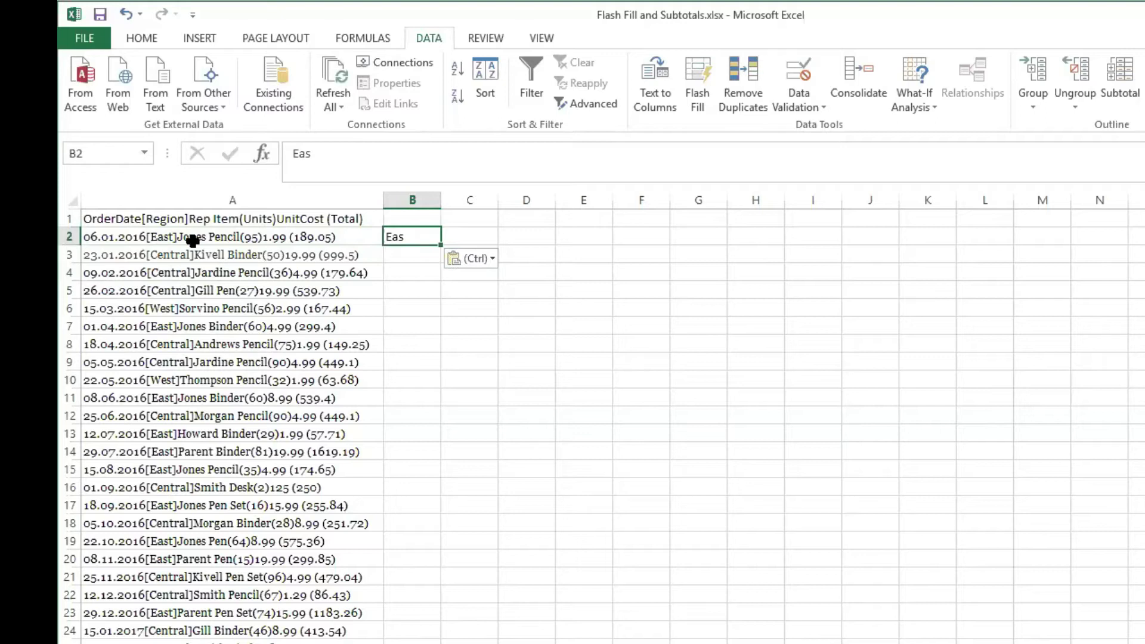
Replace the incomplete entry in B2 with East, matching the region in the A2 record.
double_click(179, 239)
left_click_drag(173, 238, 155, 240)
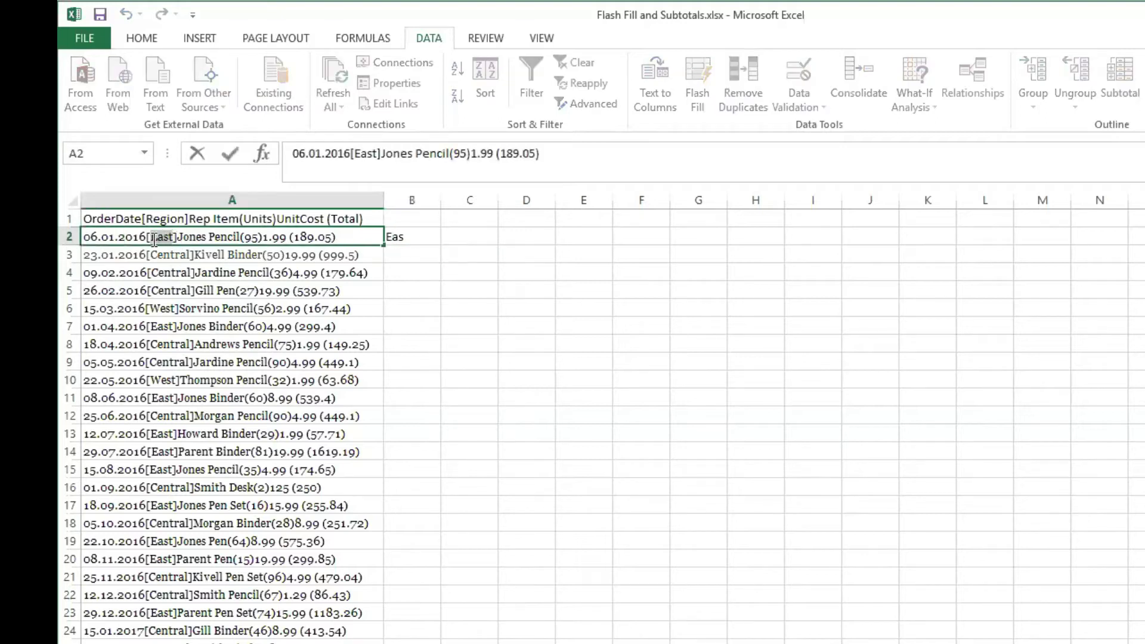
left_click(418, 242)
double_click(420, 236)
key("BackSpace")
key("BackSpace")
key("BackSpace")
type("East")
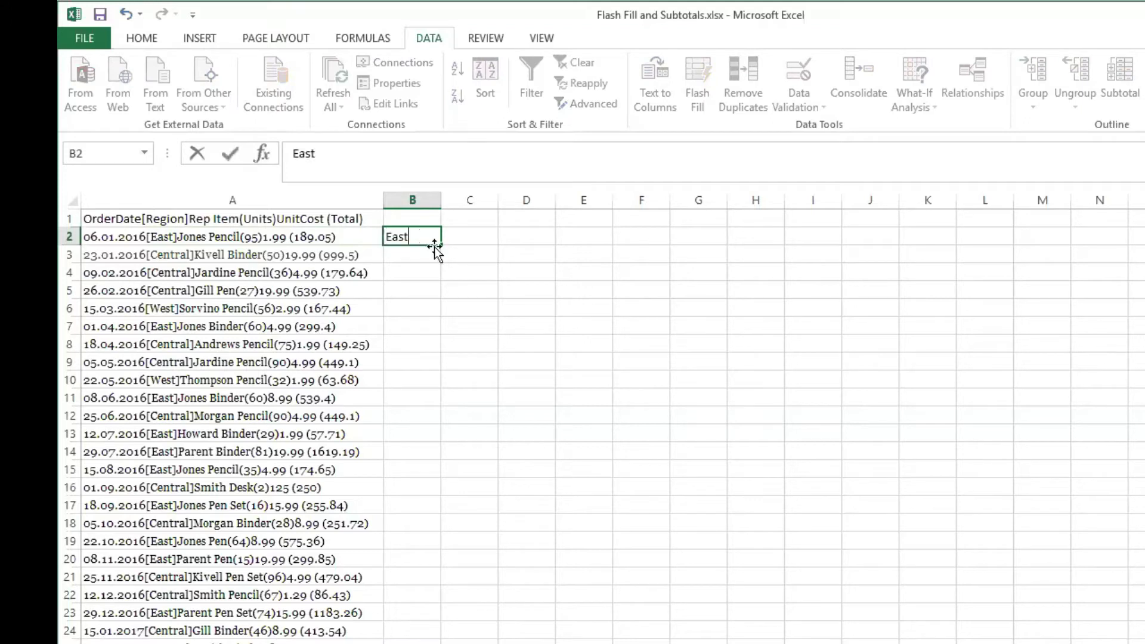
left_click(587, 309)
Flash Fill the remaining regions down column B from the example in B2.
left_click(412, 242)
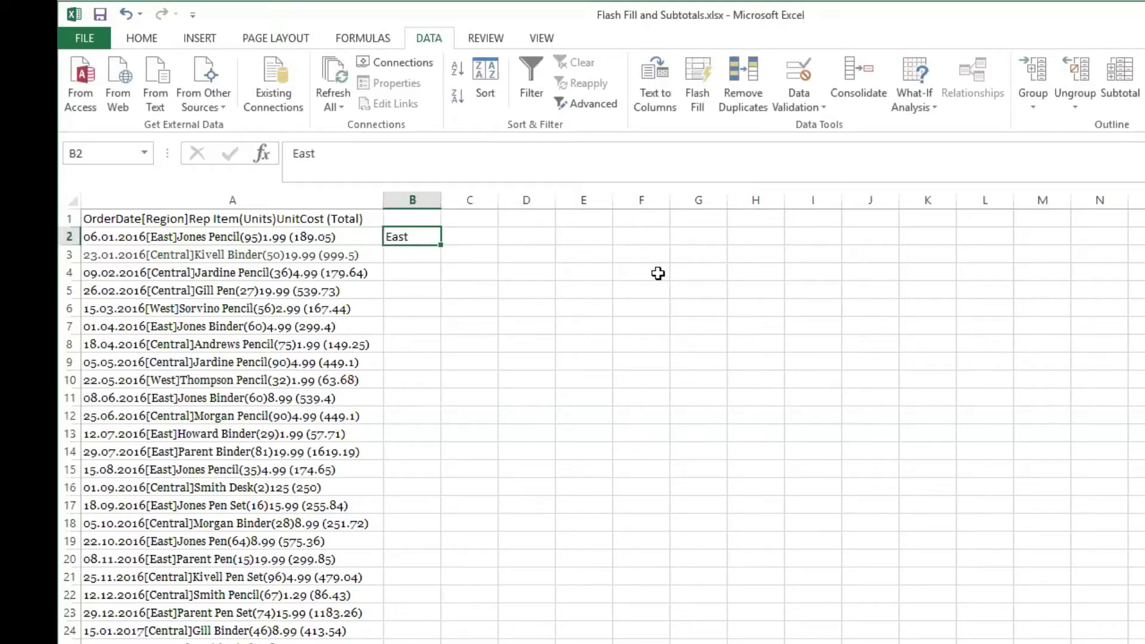
key("ctrl+e")
key("alt+Tab")
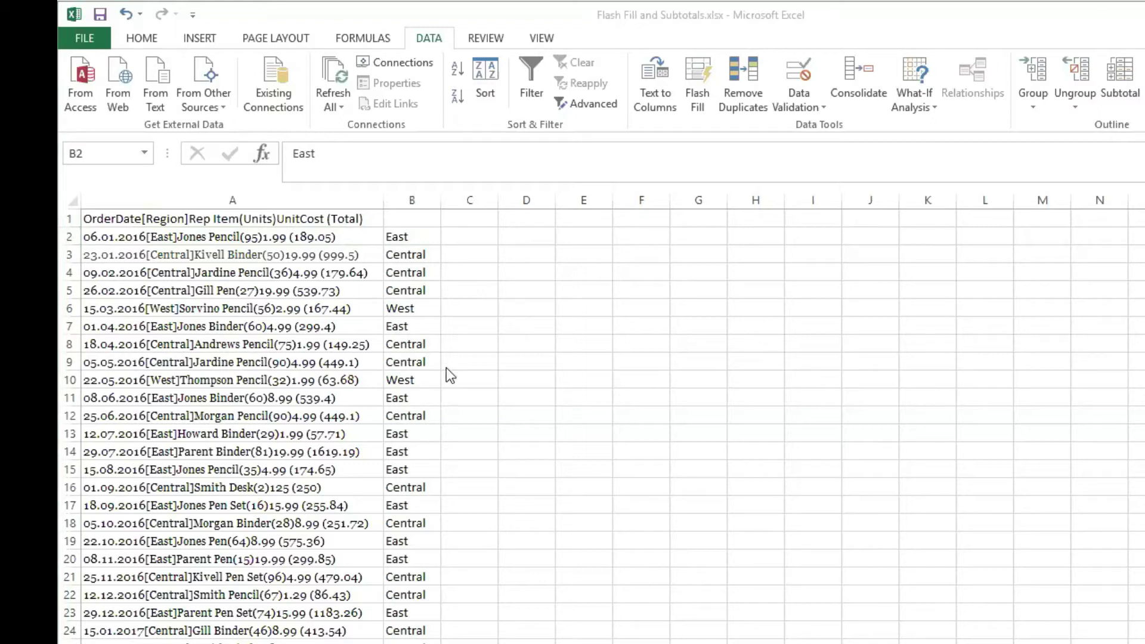
left_click(153, 238)
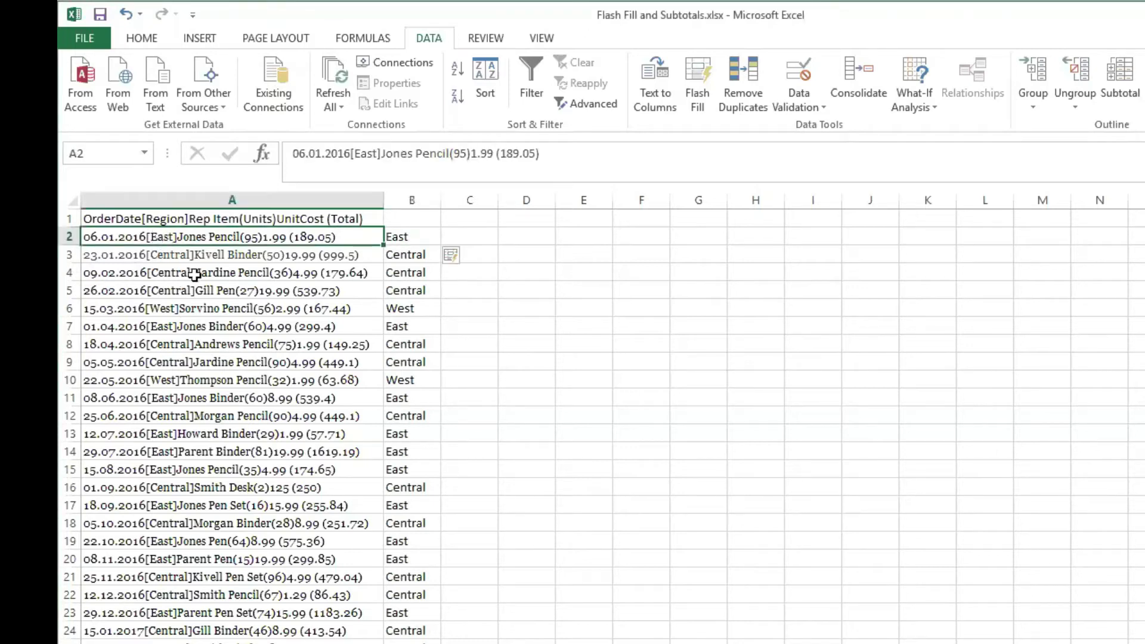
left_click(185, 256)
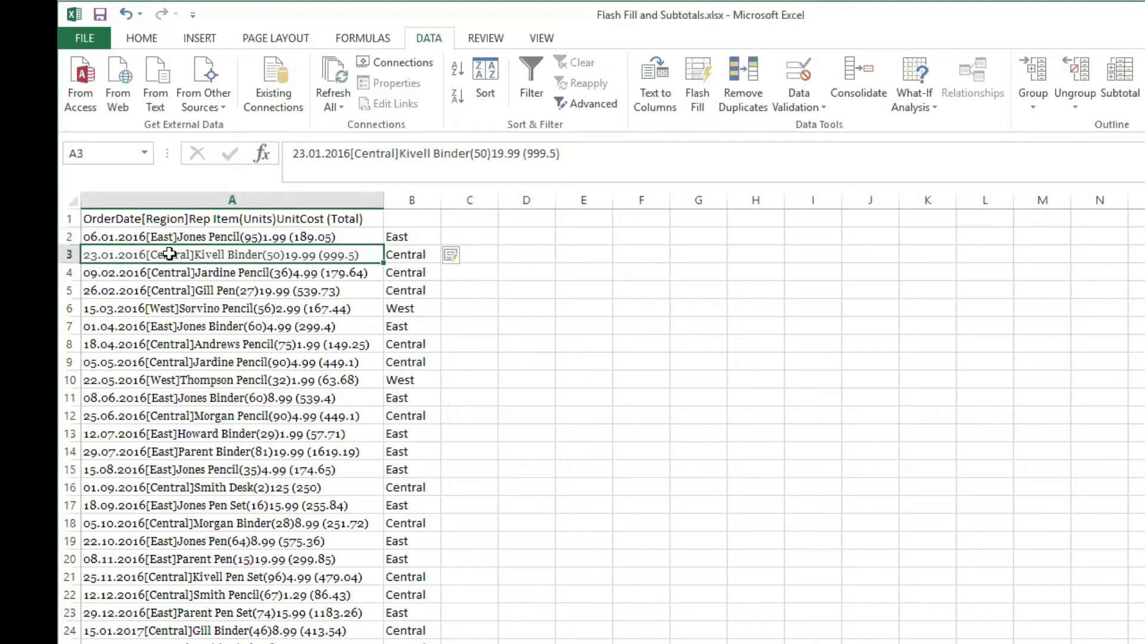
scroll(208, 528, "down", 1)
scroll(209, 528, "down", 7)
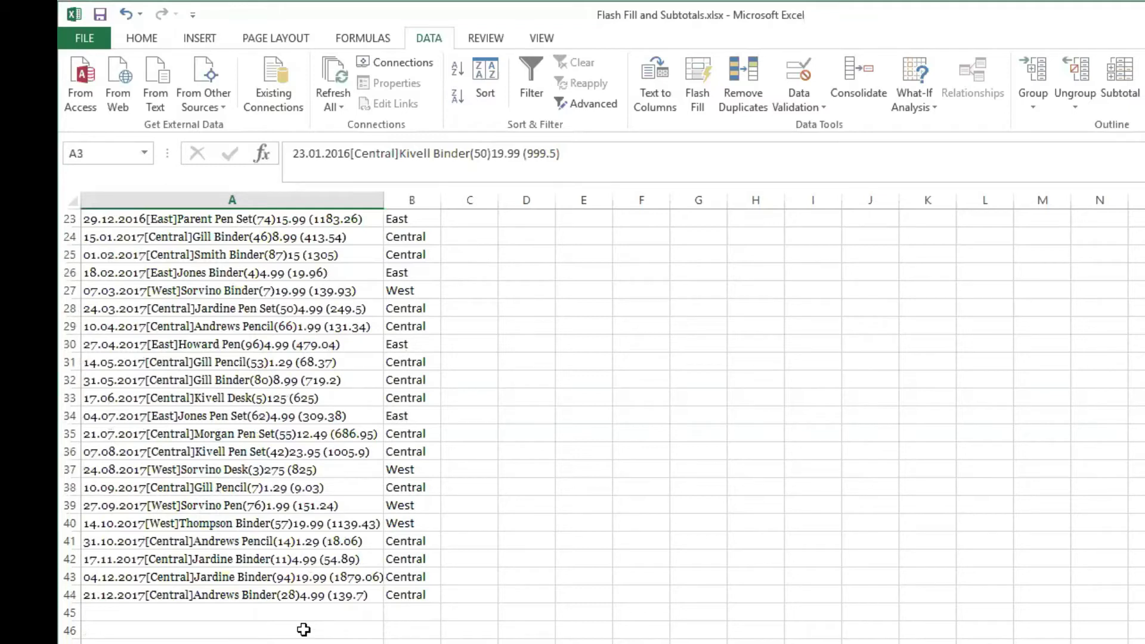
scroll(300, 626, "up", 7)
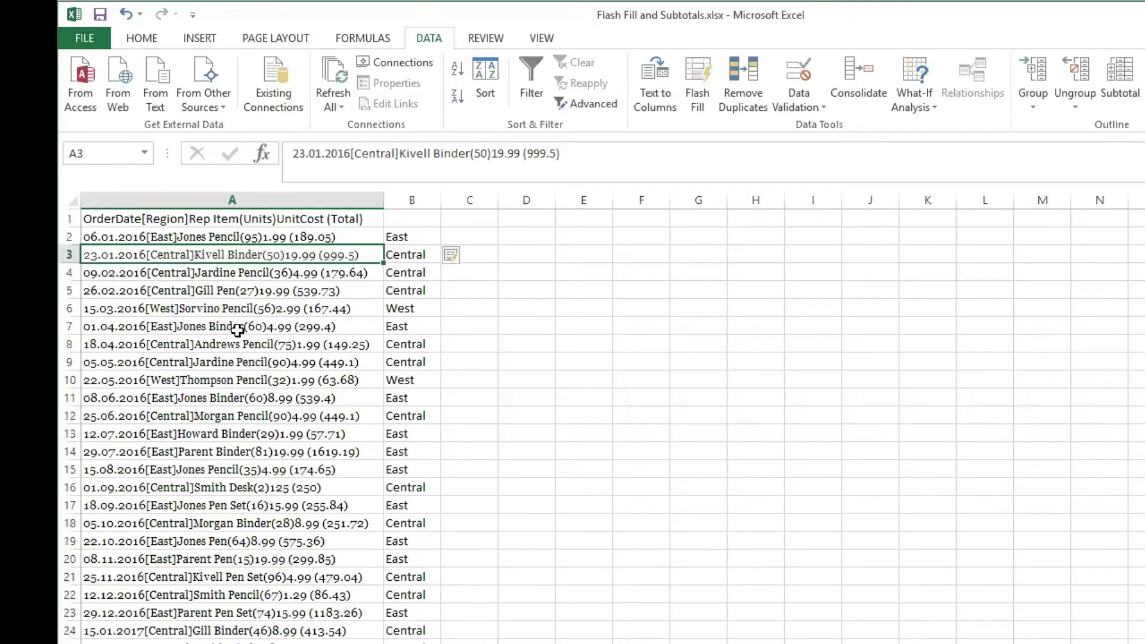
Enter the heading Region in cell B1.
left_click(409, 218)
type("Region")
key("Return")
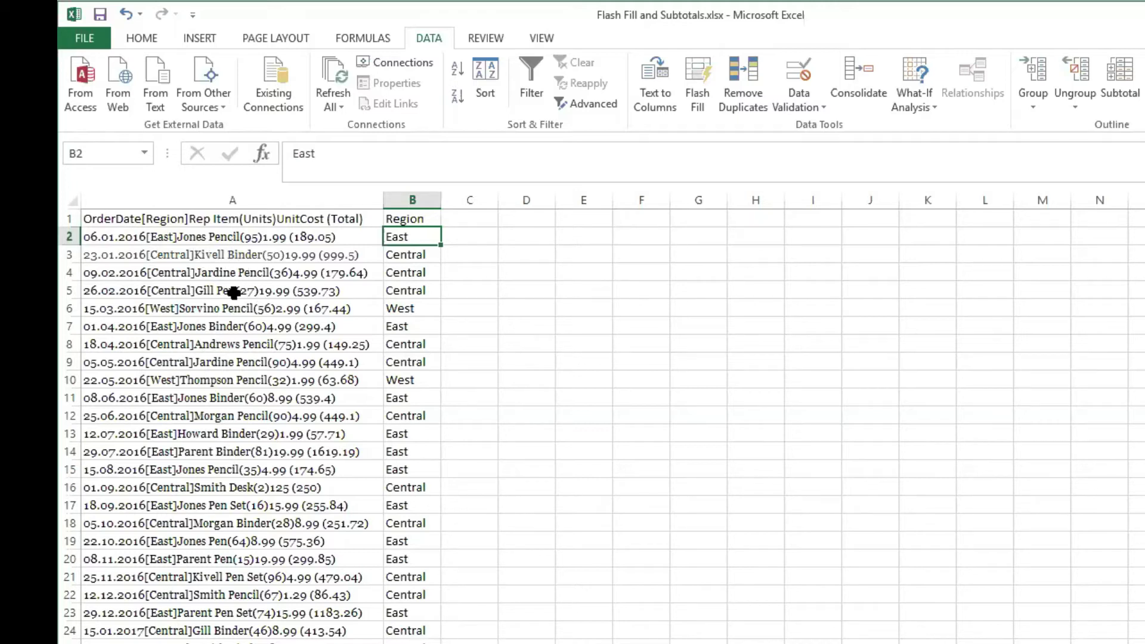
Enter Pencil from the A2 record in C2 and Flash Fill the item names down column C.
double_click(236, 236)
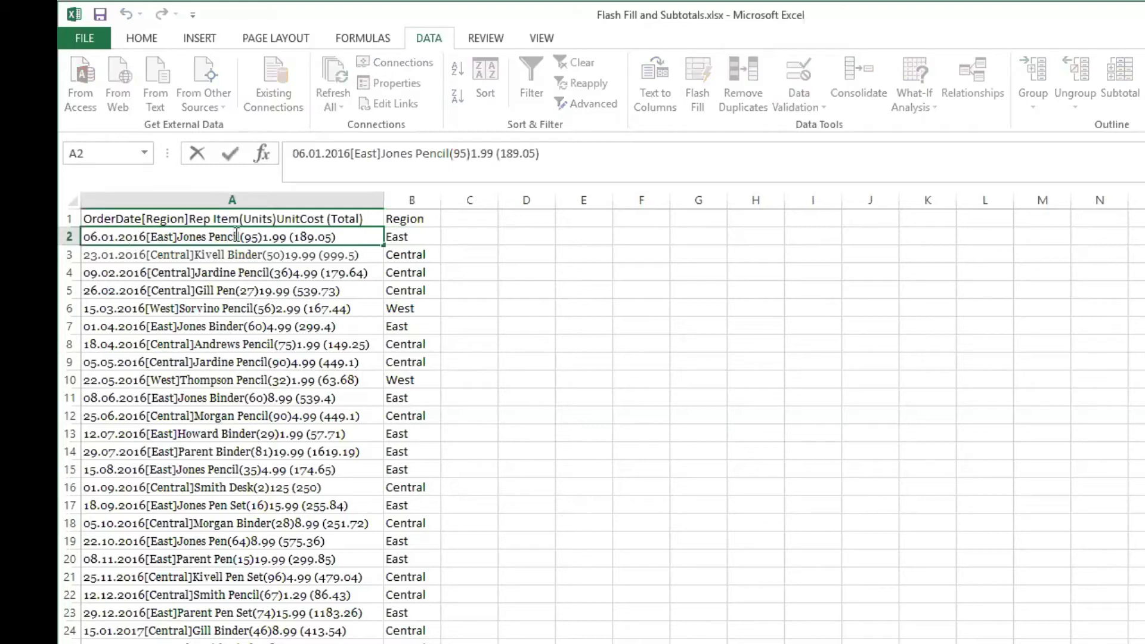
left_click_drag(239, 236, 211, 237)
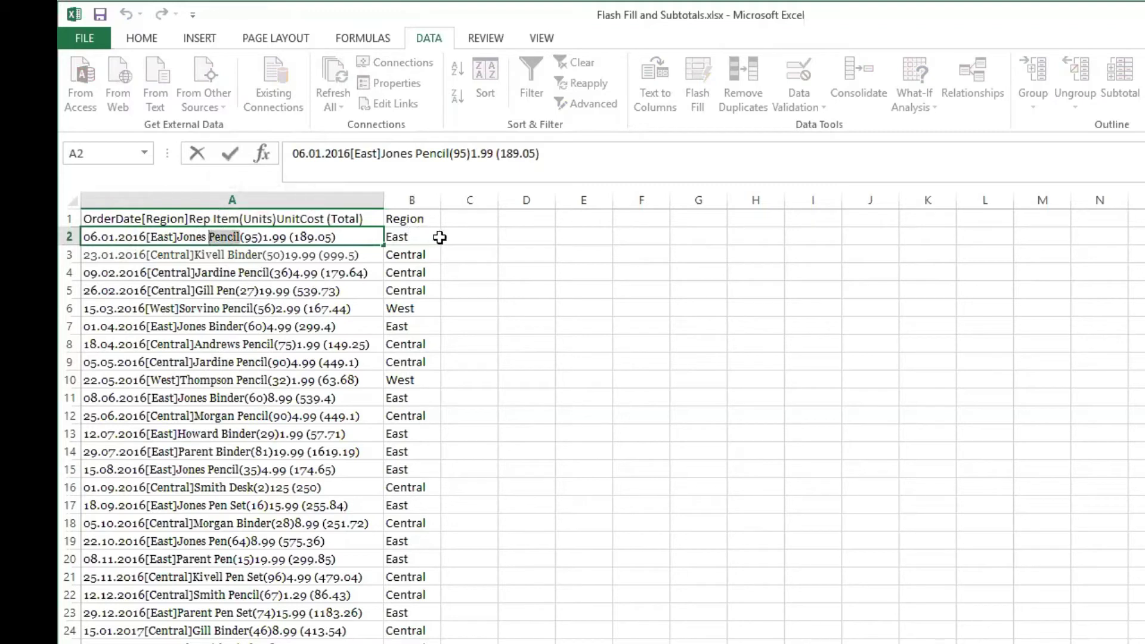
left_click(459, 237)
type("Pencil")
key("ctrl+e")
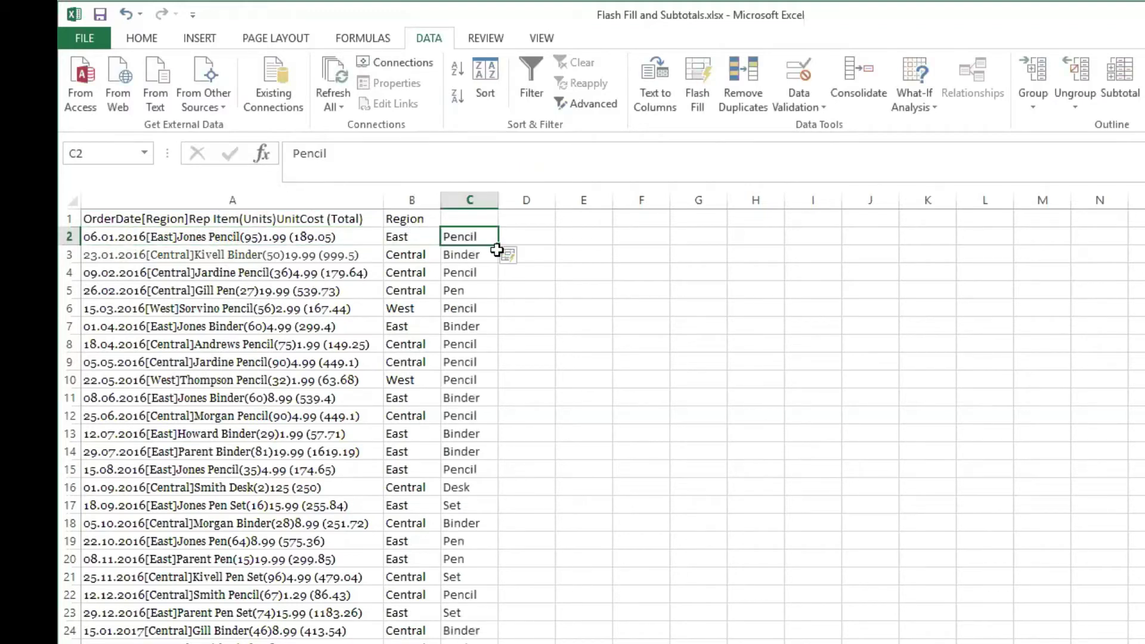
scroll(468, 321, "down", 8)
scroll(448, 316, "up", 1)
scroll(448, 316, "up", 7)
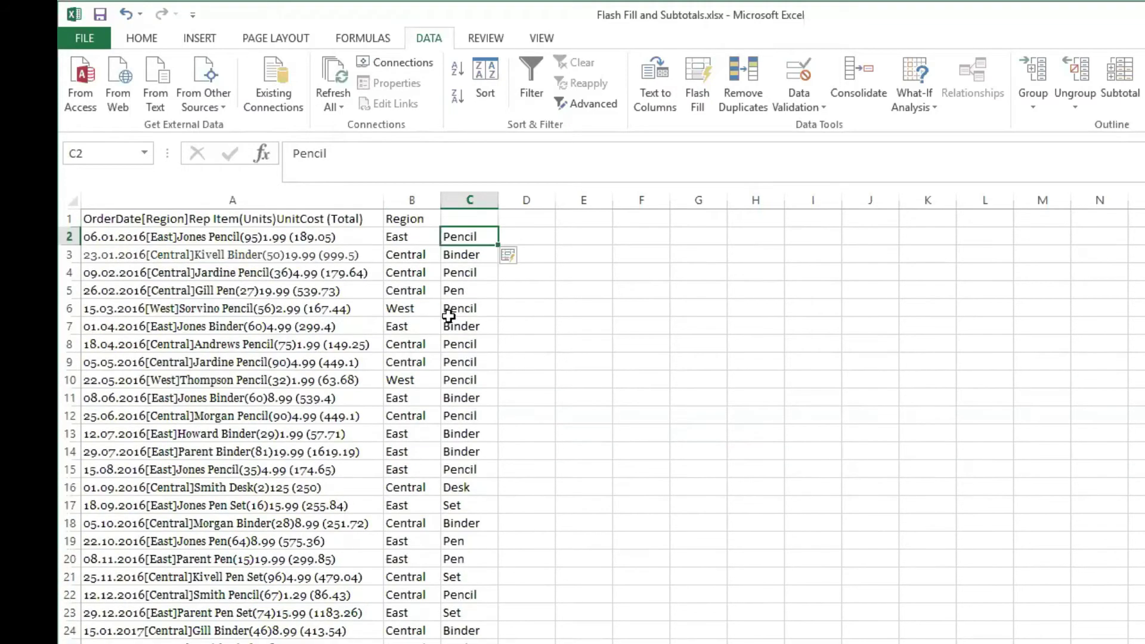
Copy the units value 95 from the A2 record into D2 and Flash Fill column D.
double_click(248, 236)
key("ctrl+c")
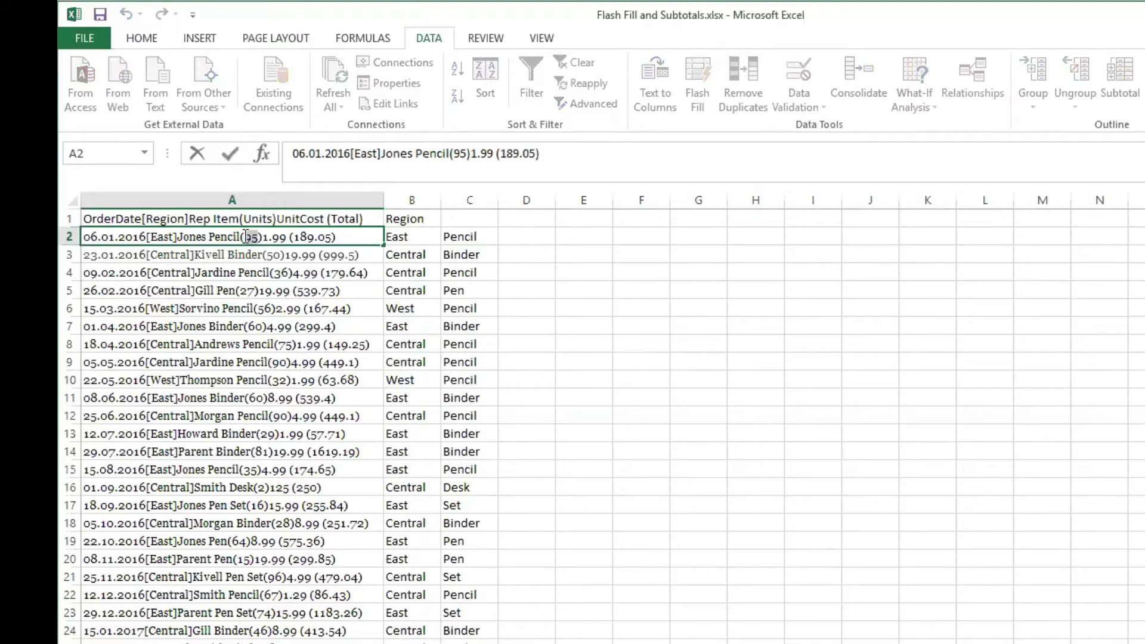
left_click(518, 234)
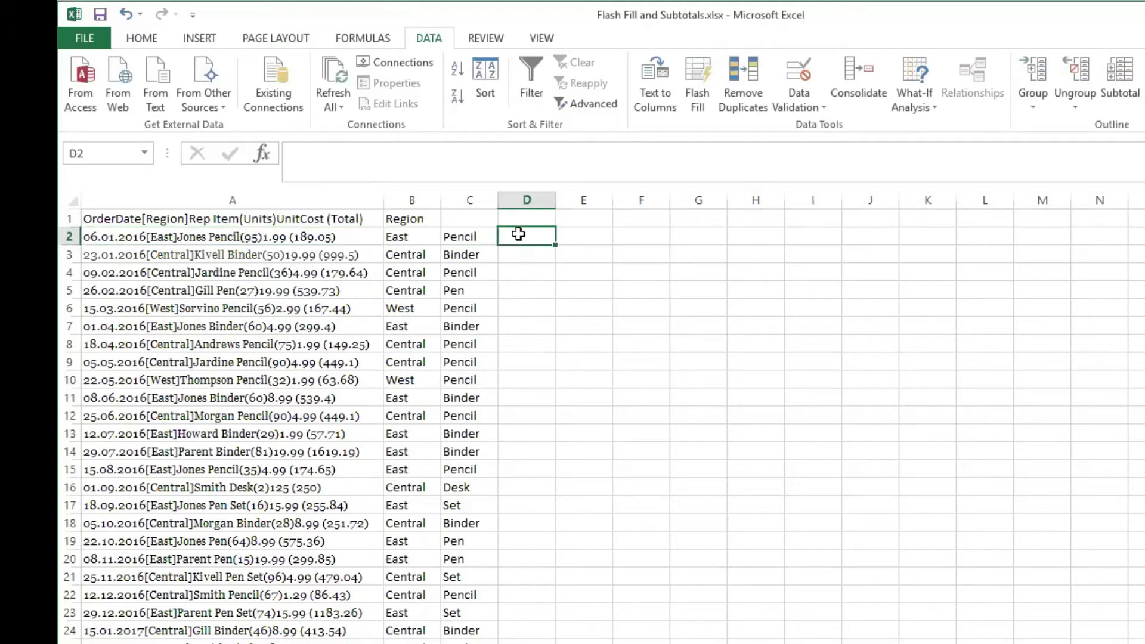
key("ctrl+v")
key("ctrl+e")
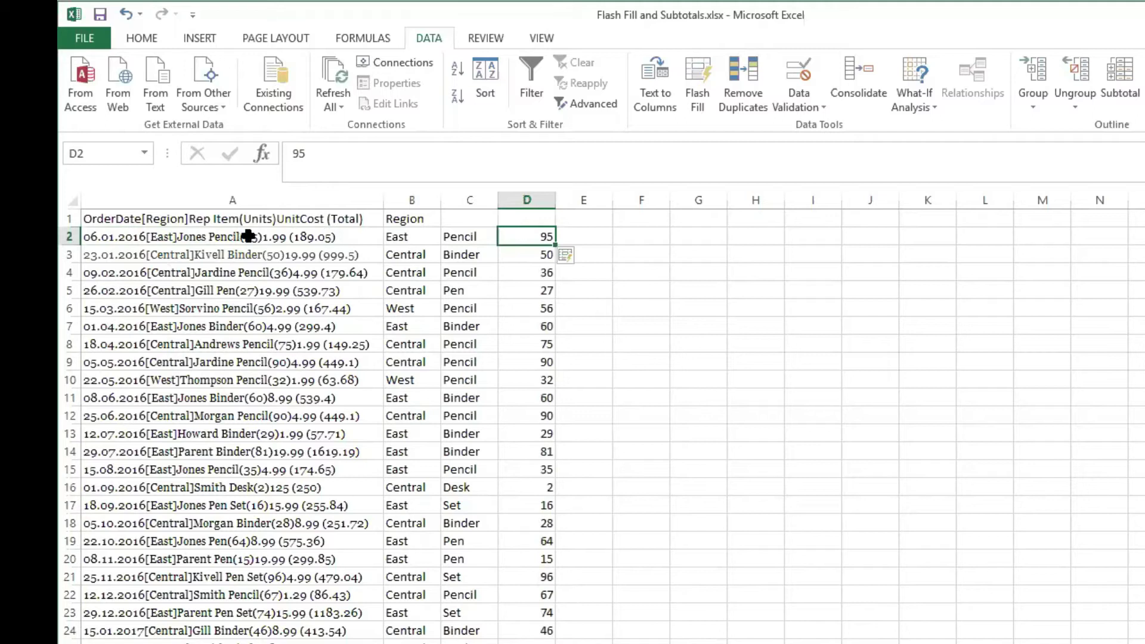
Copy the unit cost 1.99 from the A2 record into E2 and Flash Fill column E.
double_click(284, 237)
left_click_drag(284, 238, 266, 236)
key("ctrl+c")
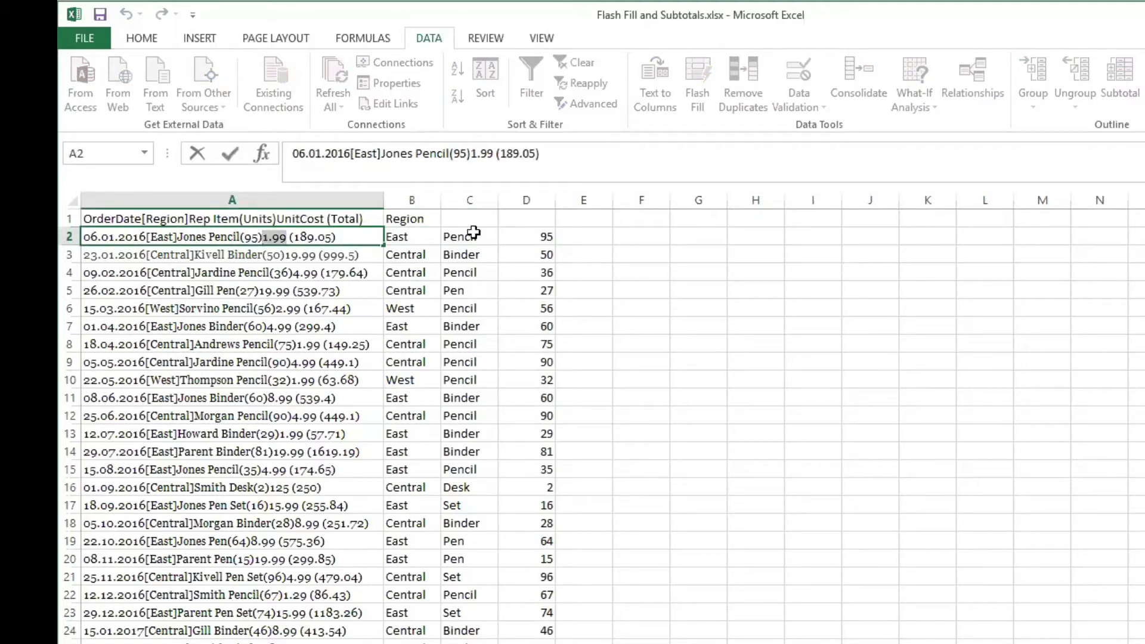
left_click(576, 233)
key("ctrl+v")
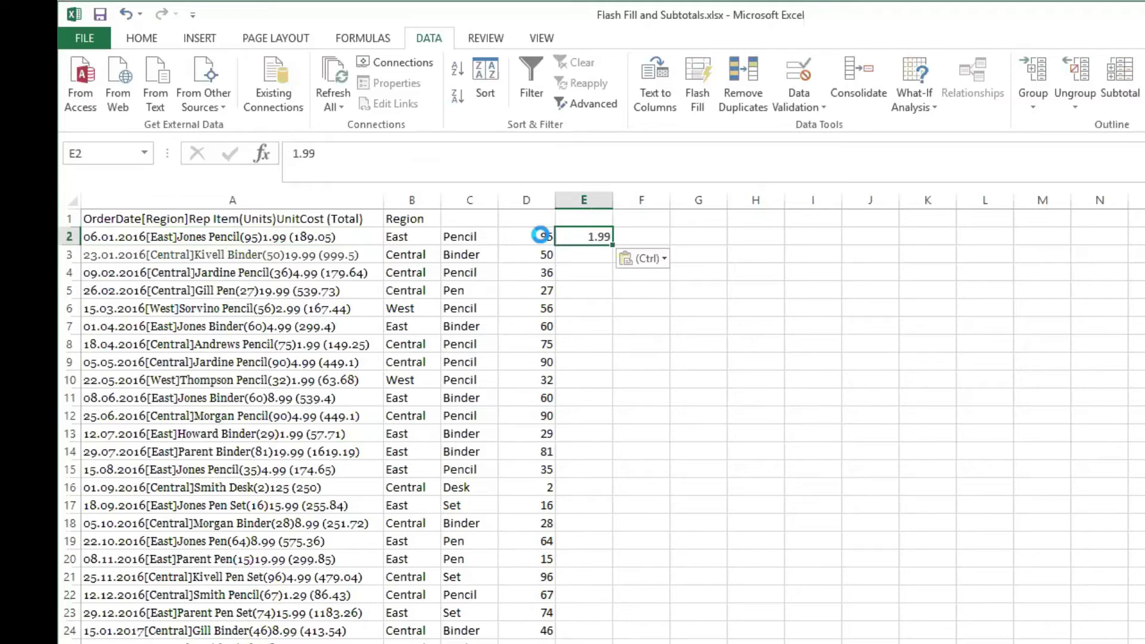
key("ctrl+e")
Copy the total 189.05 from the A2 record into F2.
double_click(315, 235)
left_click_drag(331, 237, 299, 236)
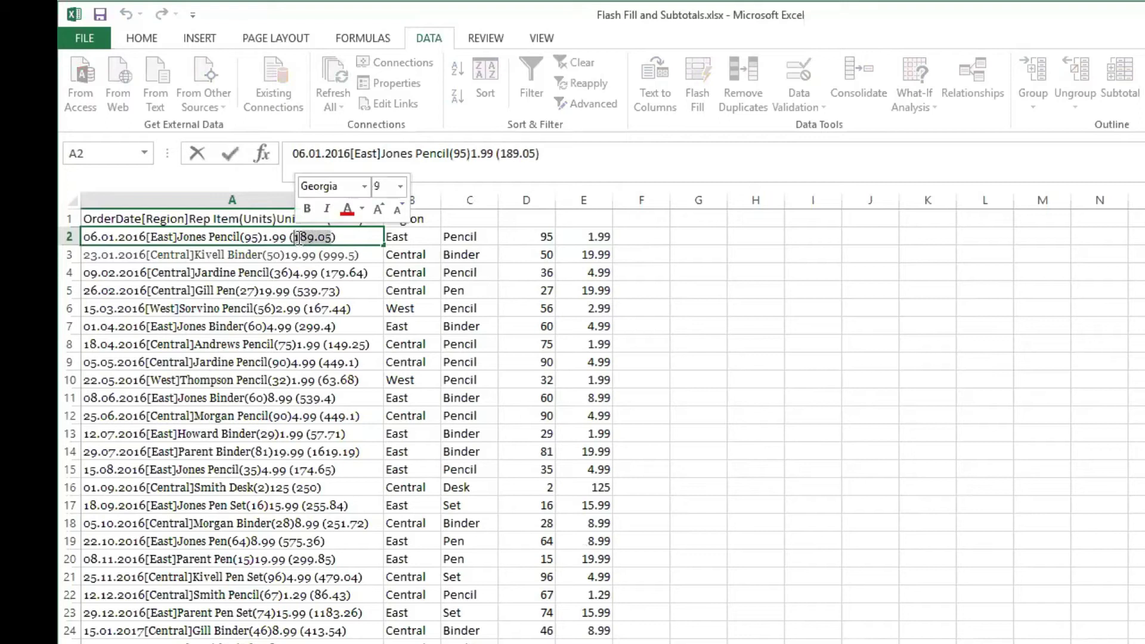
left_click(662, 241)
type("189.05")
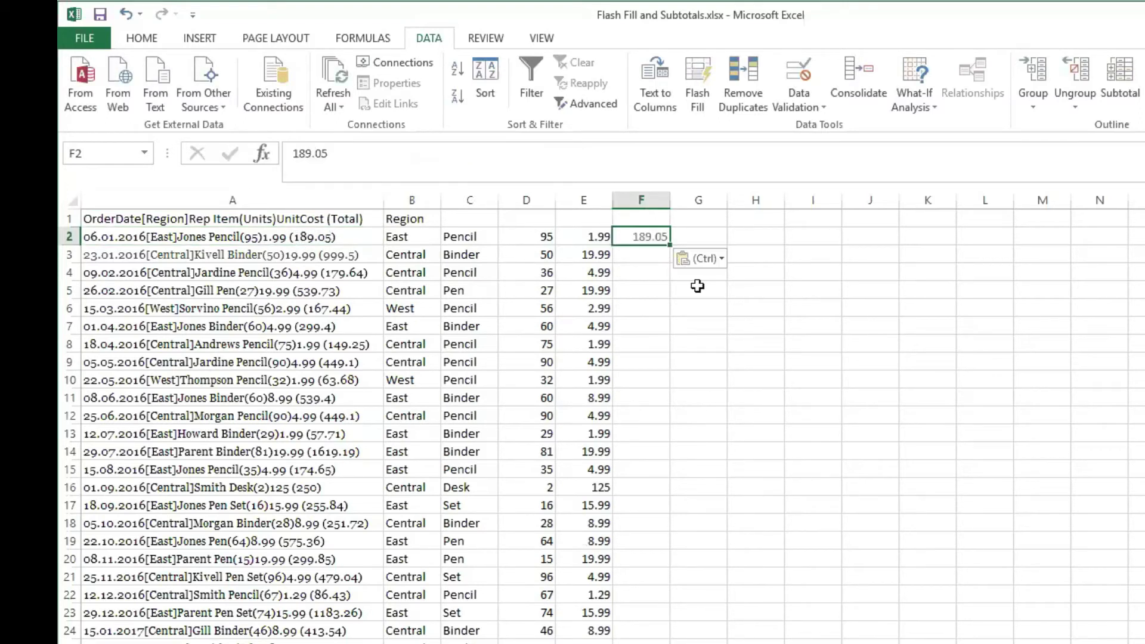
Insert an empty column before the Region column and enter the heading Order Date in B1.
left_click(420, 236)
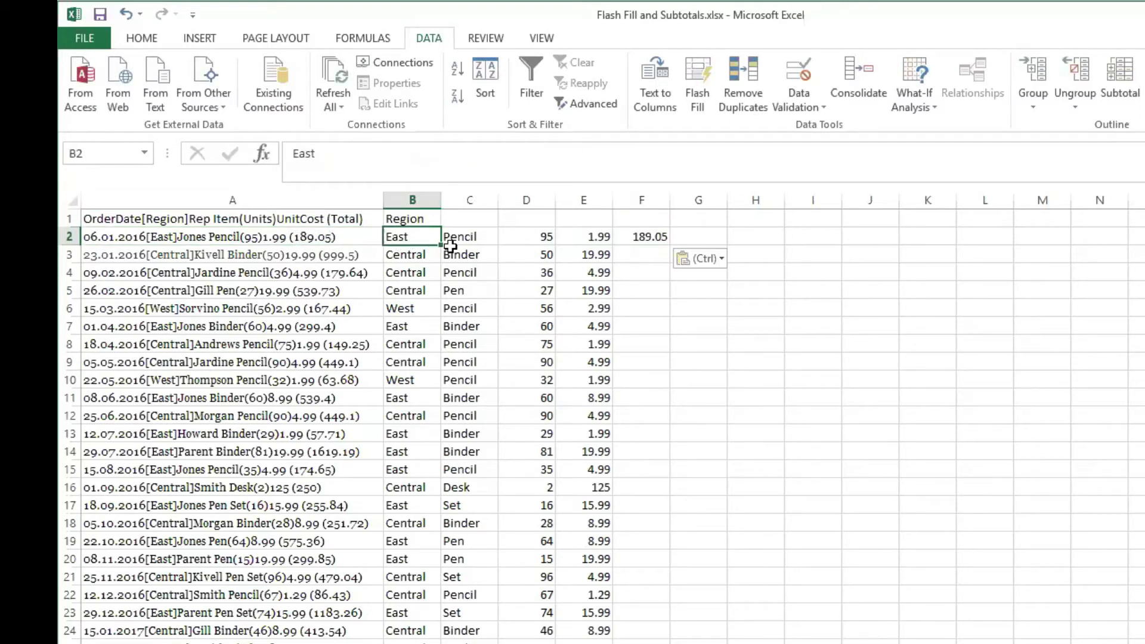
key("alt+i")
key("c")
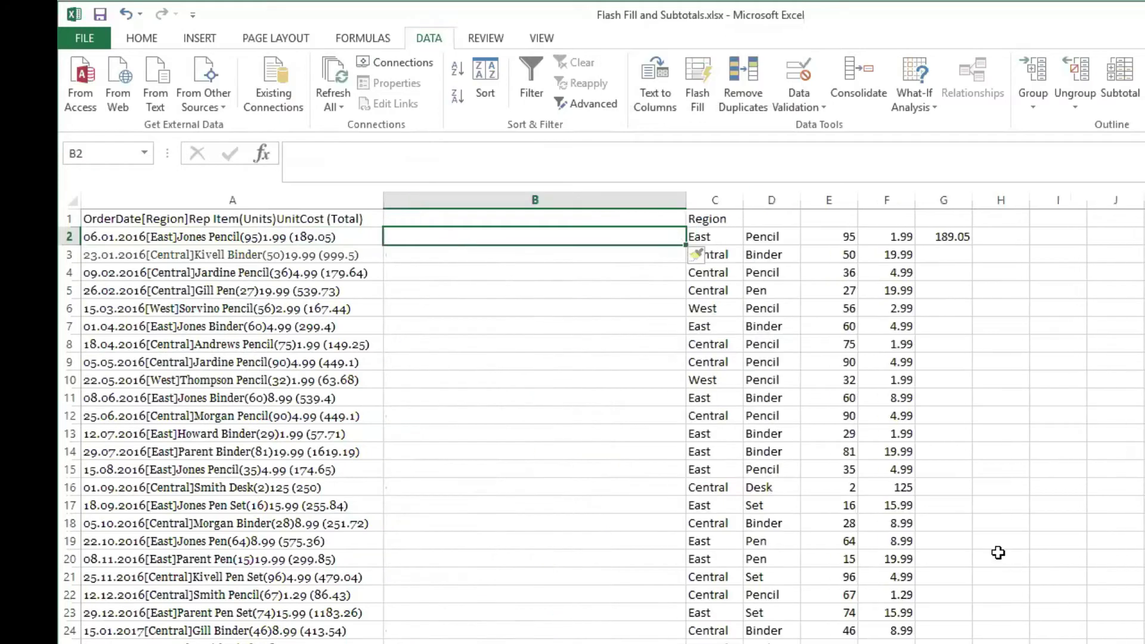
key("alt+Tab")
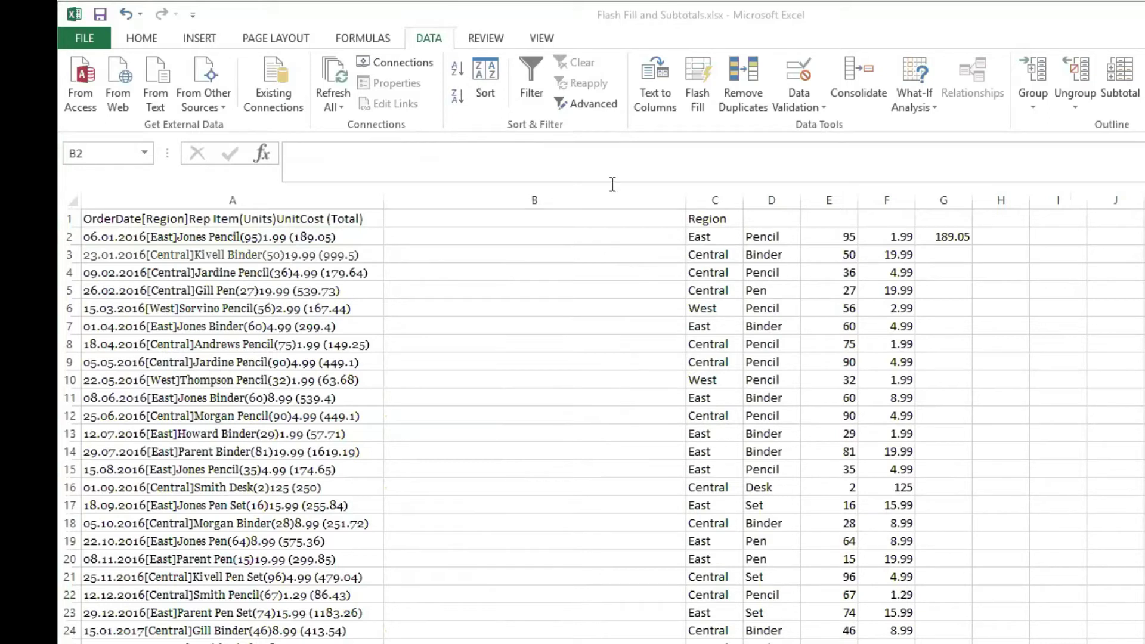
left_click(414, 218)
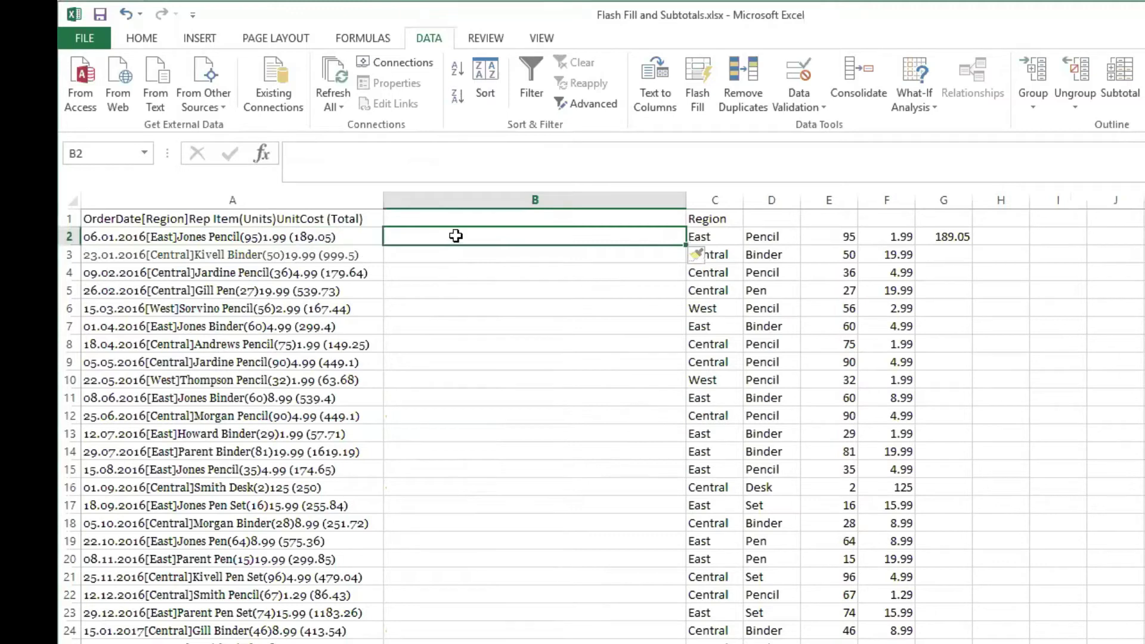
double_click(472, 220)
type("Order Date")
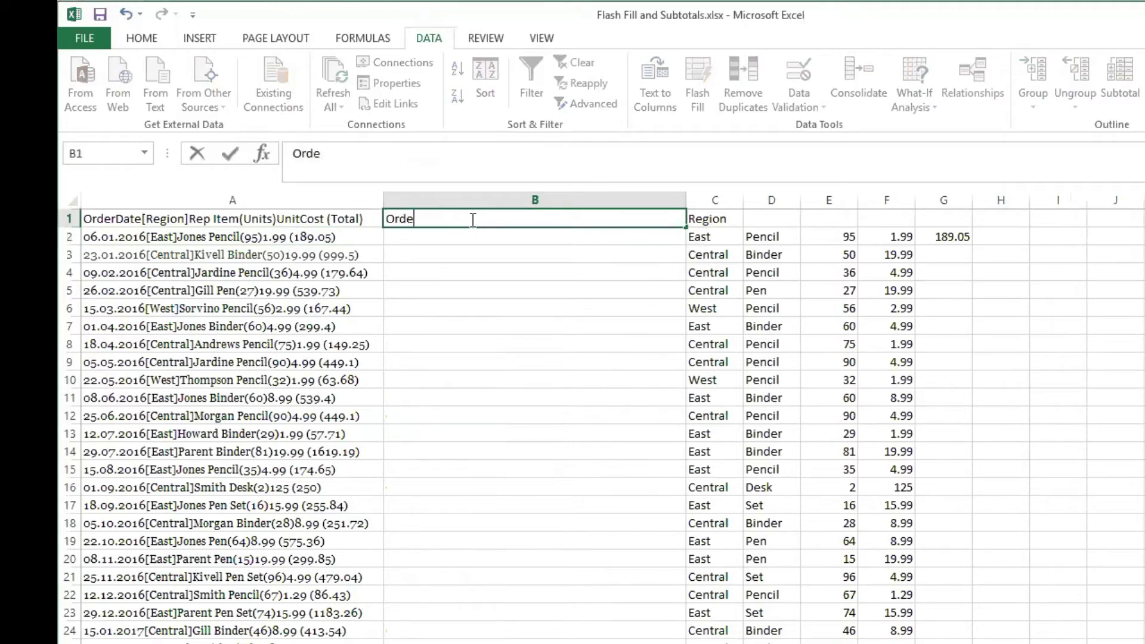
key("Return")
Insert an empty column after Region, heading it Rep in D1, and enter the heading Item in E1.
key("Up")
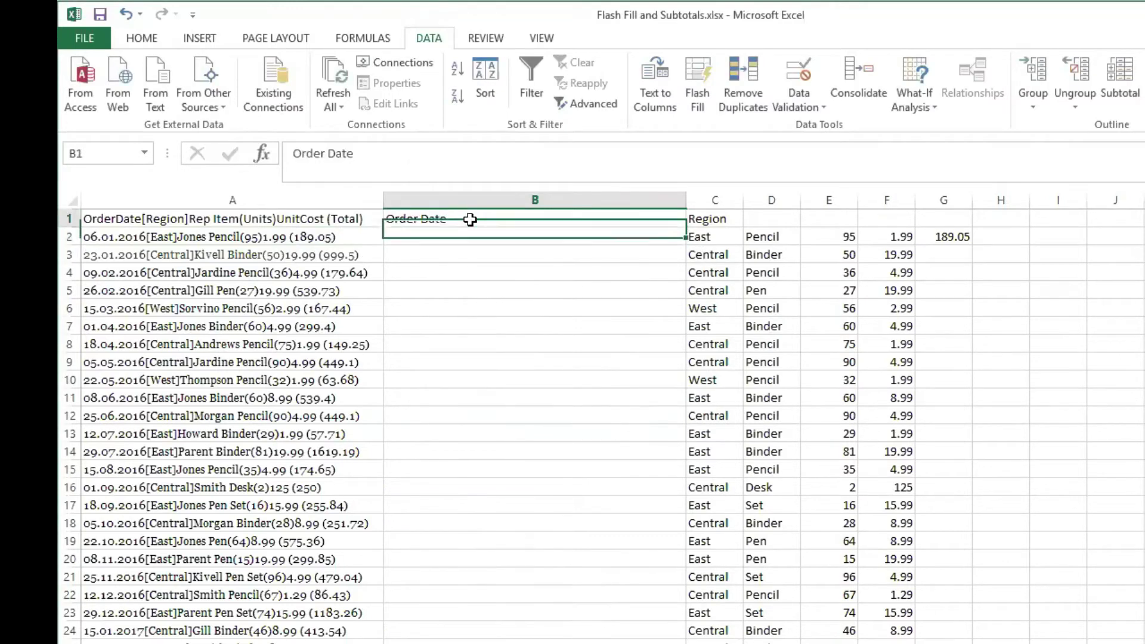
key("Right")
key("Right")
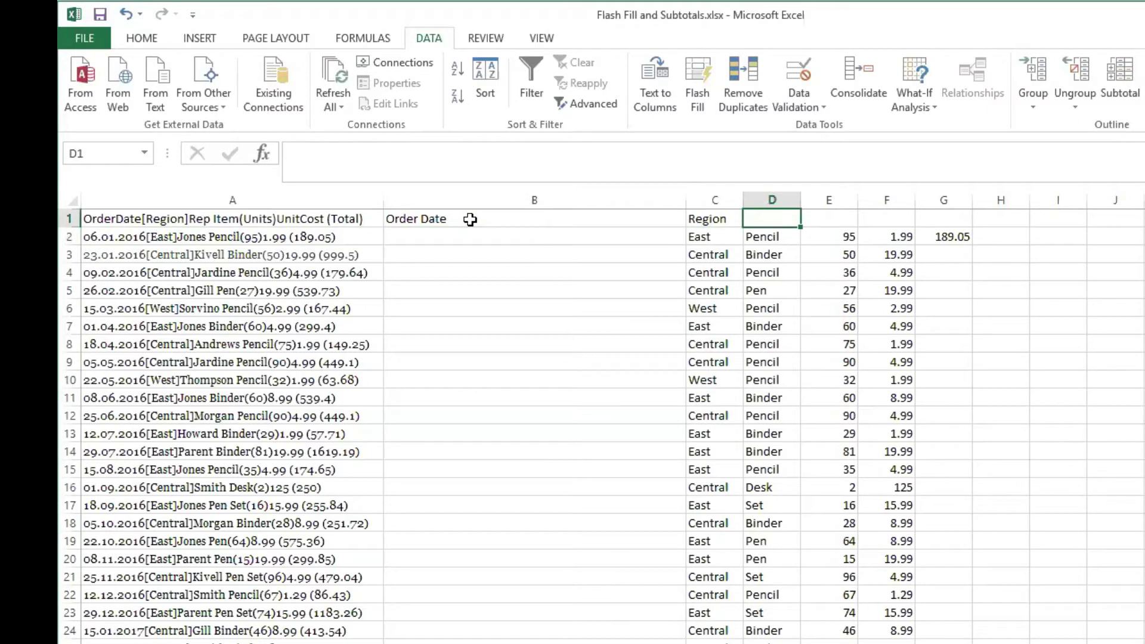
key("ctrl+shift+plus")
type("Rep")
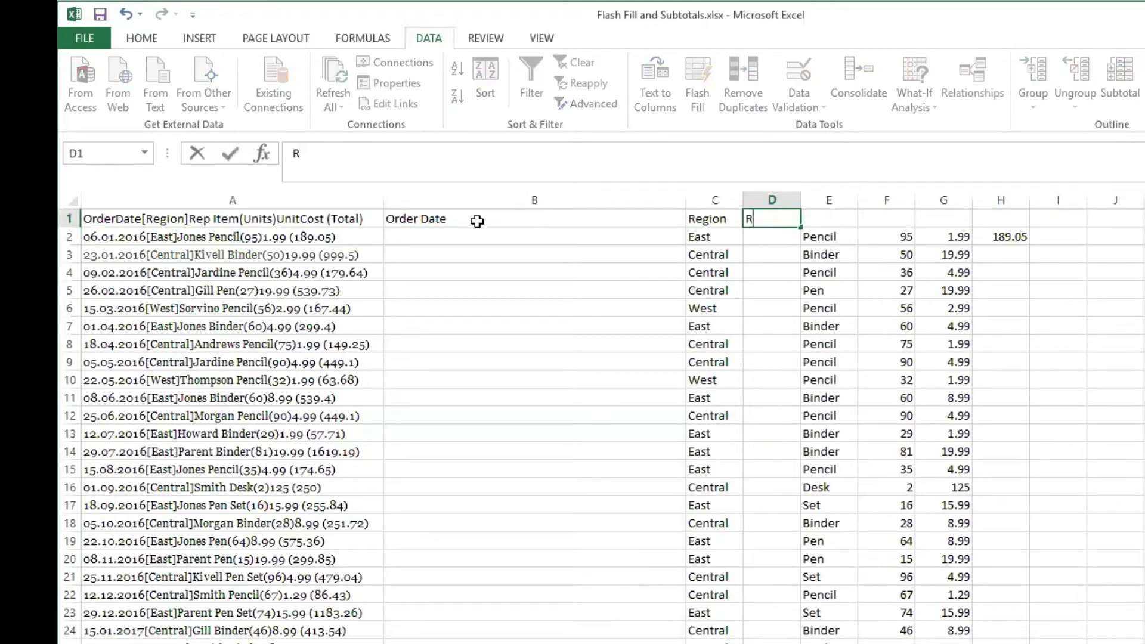
key("Tab")
type("Item")
key("Return")
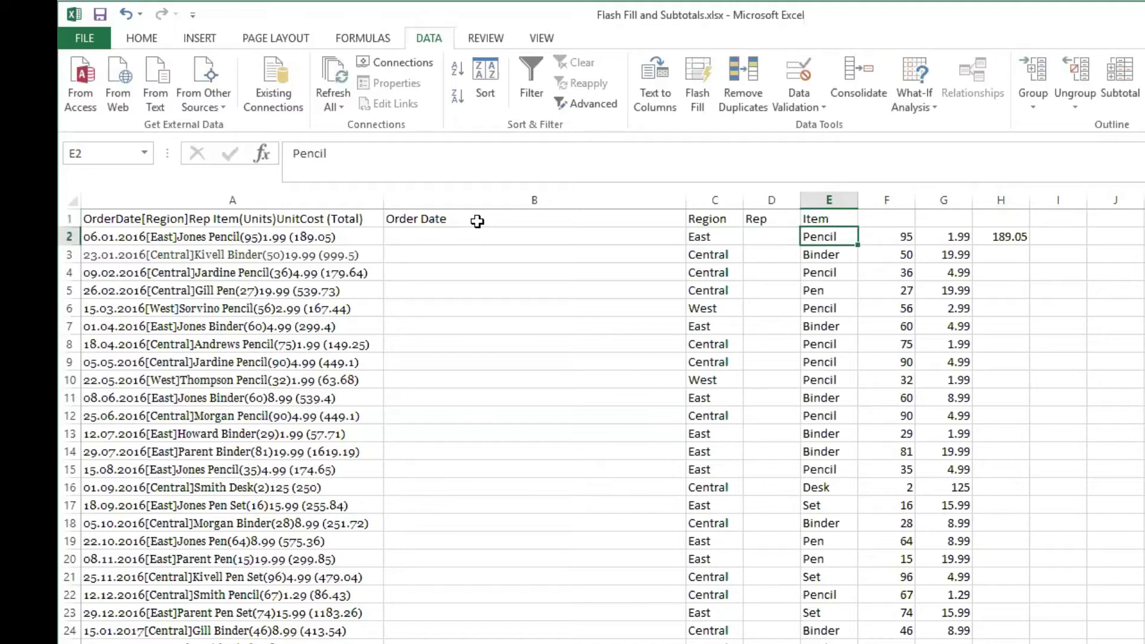
Enter the headings Unit, Unit cost and Total in cells F1 to H1.
key("Up")
key("Right")
type("Unit")
key("Tab")
type("Unit cost")
key("Tab")
type("Total")
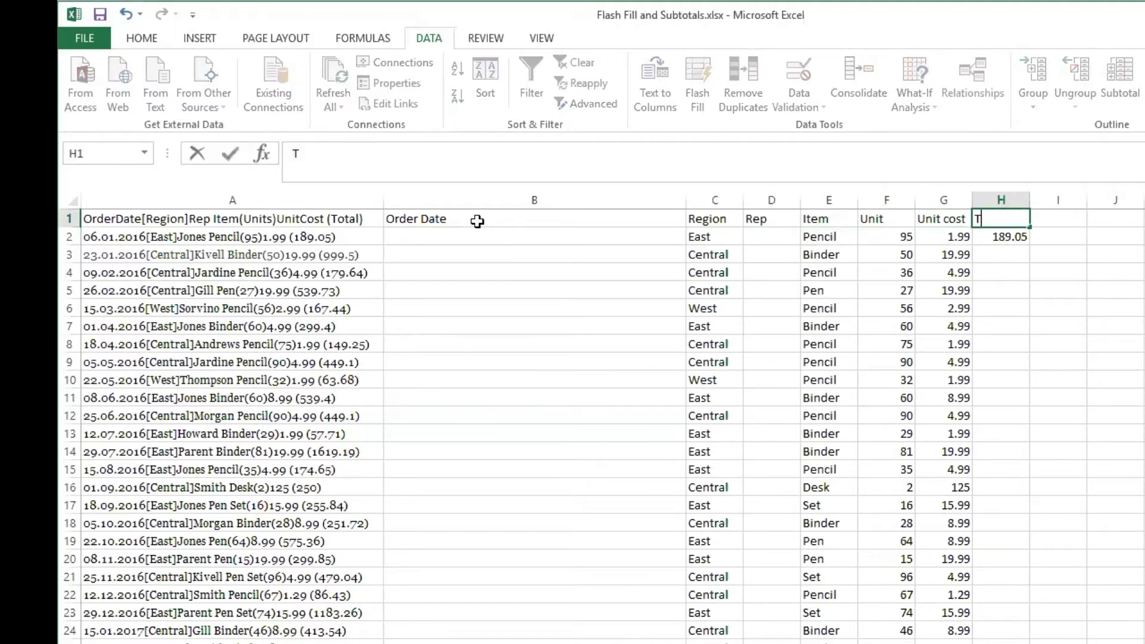
key("Return")
Enter a formula in H2 that multiplies the row's units by its unit cost.
type("=")
key("Left")
key("Left")
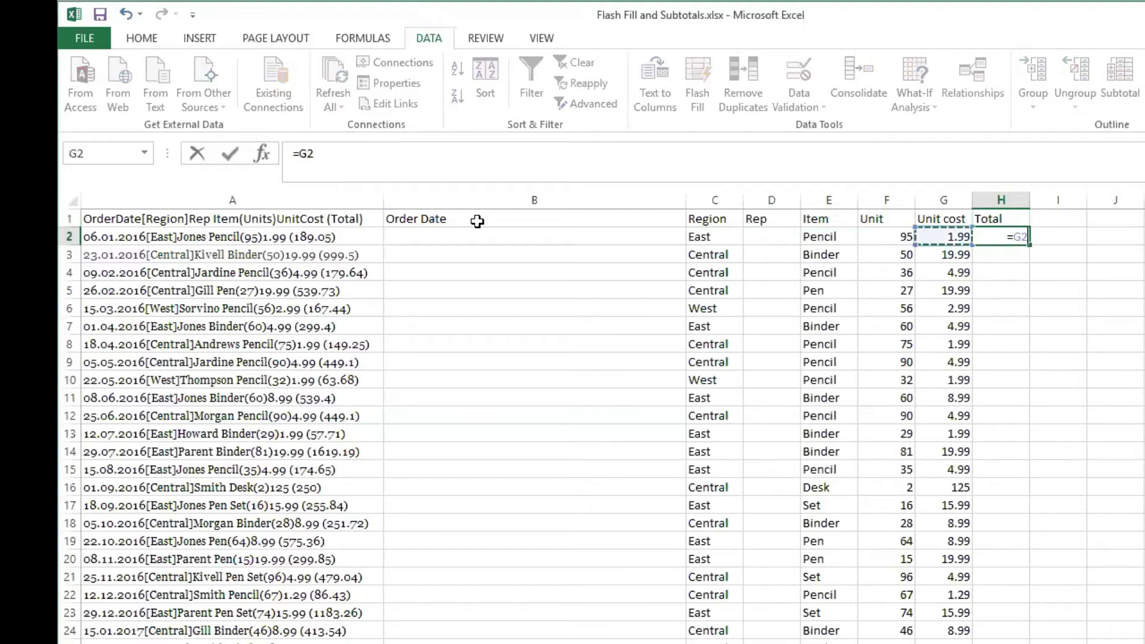
type("*")
key("Left")
key("Return")
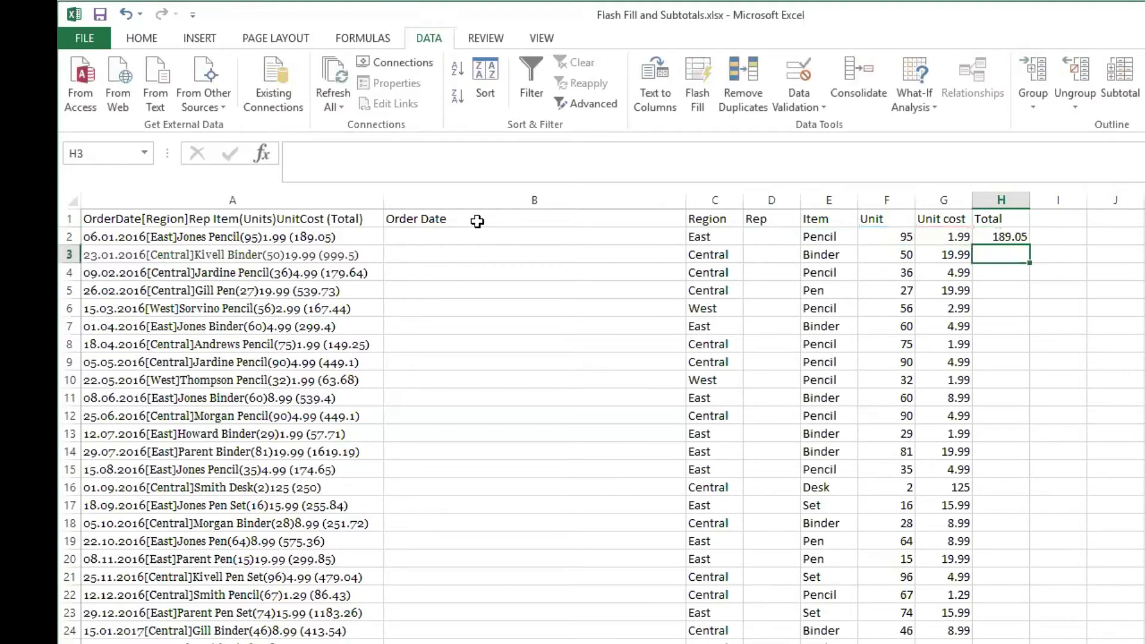
Copy the date 06.01.2016 from the A2 record into B2 and Flash Fill the order dates down column B.
left_click(141, 236)
double_click(141, 236)
mouse_move(145, 237)
left_mouse_down()
mouse_move(110, 238)
mouse_move(96, 253)
mouse_move(84, 238)
left_mouse_up()
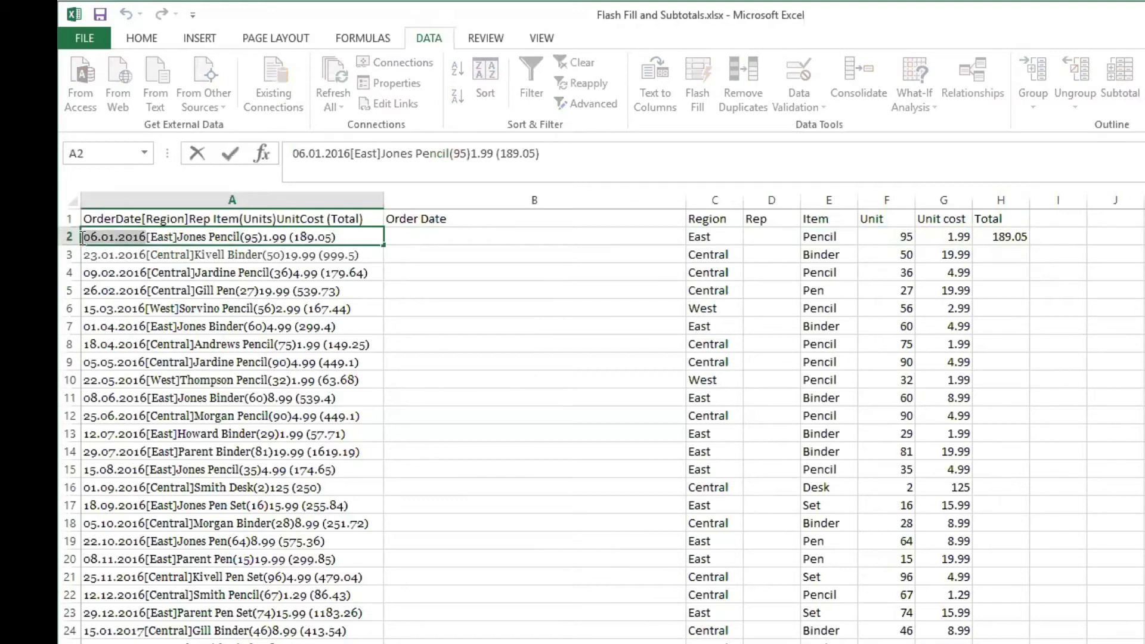
key("ctrl+c")
left_click(400, 236)
key("ctrl+v")
key("ctrl+e")
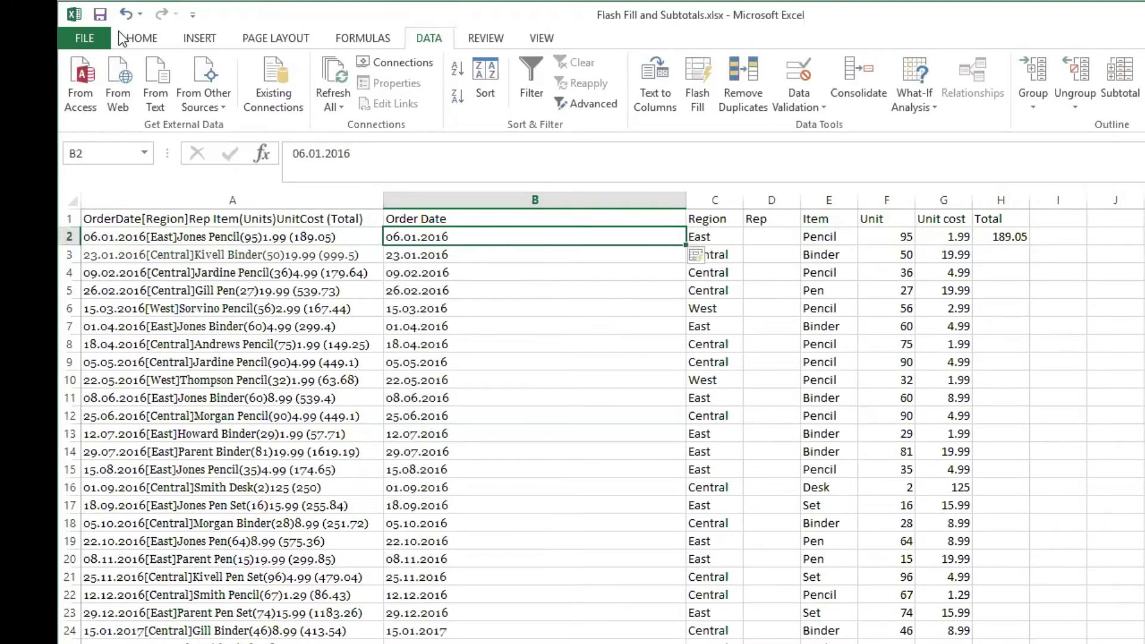
Check how far the split columns and the source records in column A extend down the sheet.
left_click(138, 39)
left_click(471, 220)
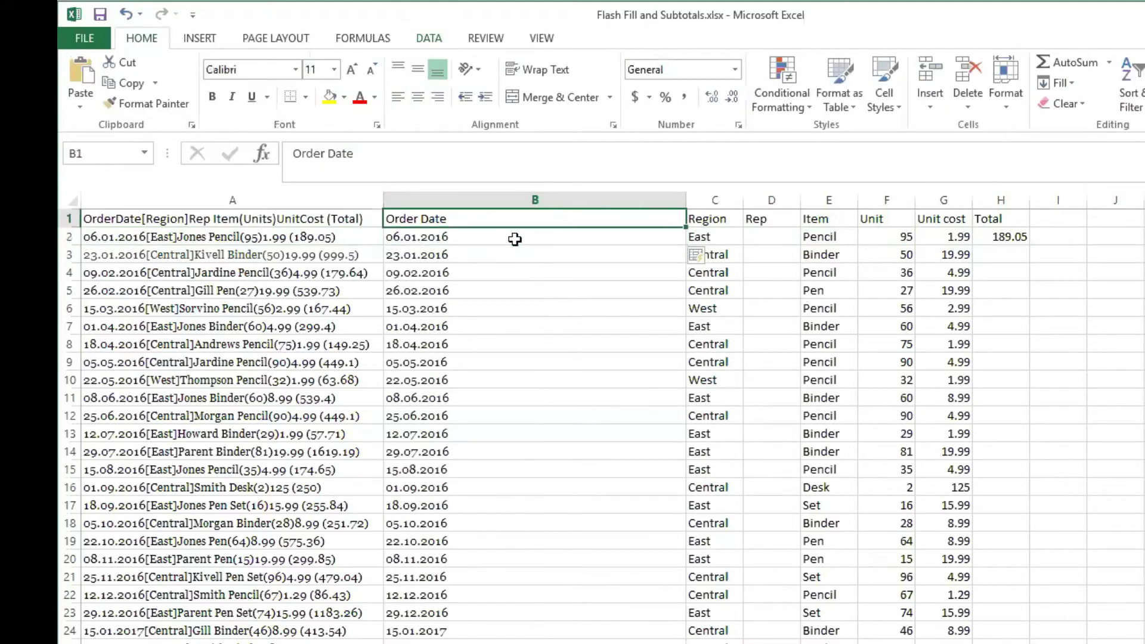
key("ctrl+shift+Down")
key("ctrl+shift+Right")
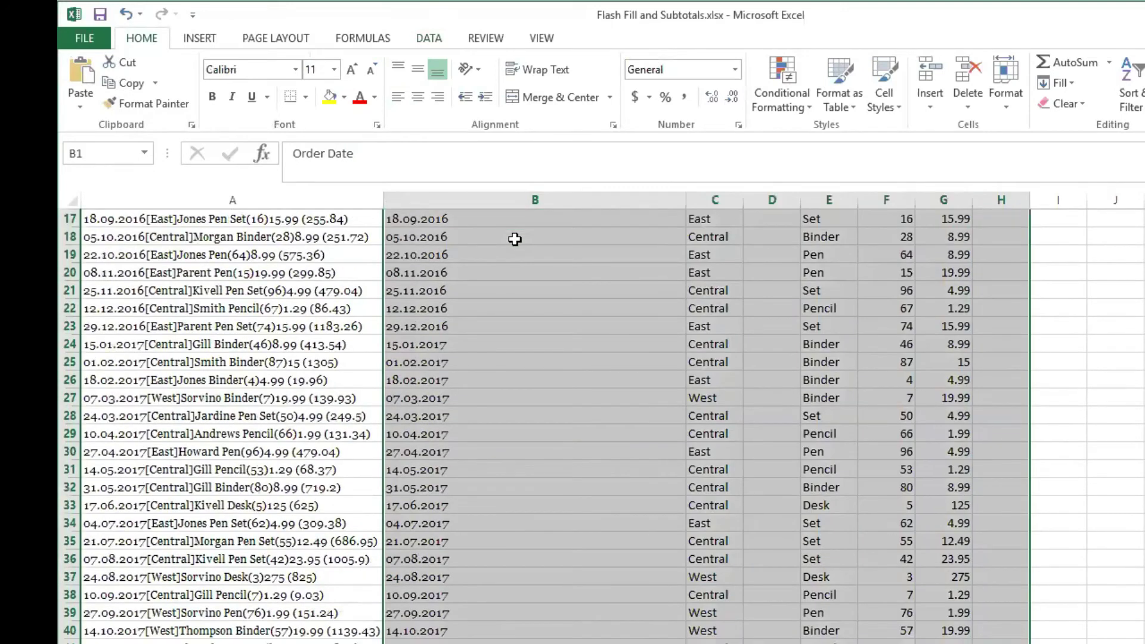
left_click(514, 239)
scroll(652, 334, "up", 5)
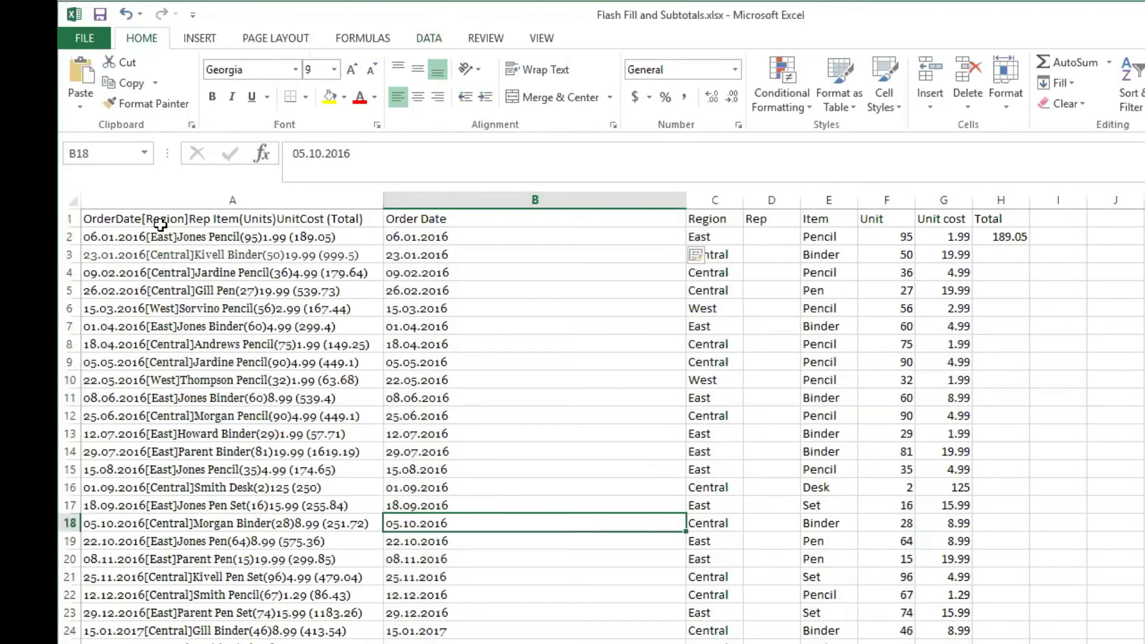
left_click(191, 241)
key("ctrl+Down")
scroll(216, 344, "up", 2)
scroll(216, 345, "up", 5)
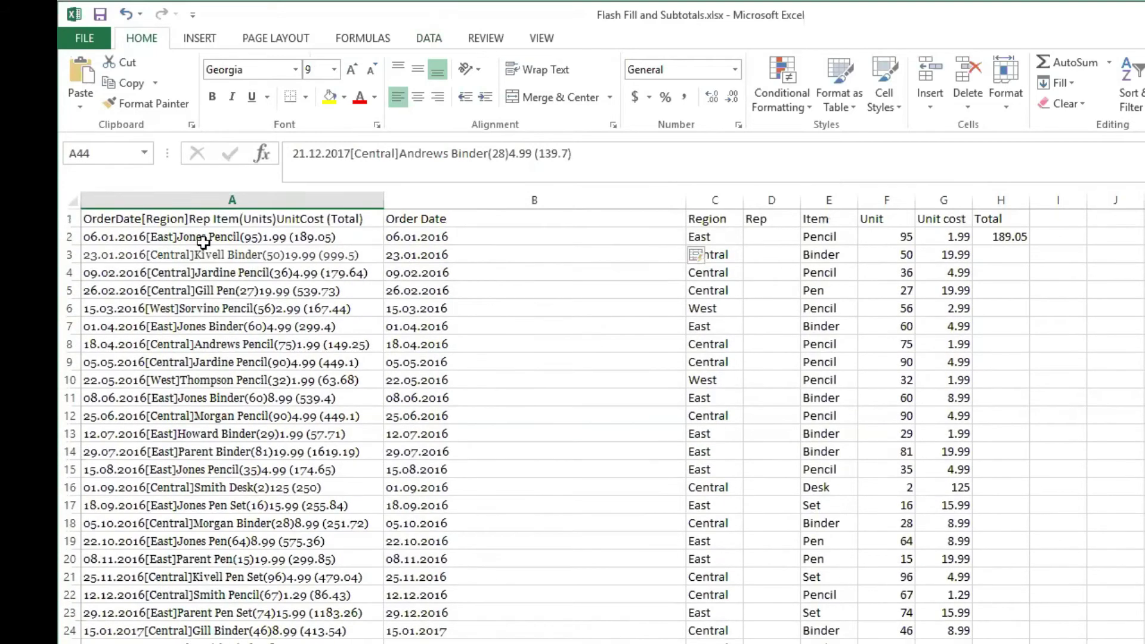
Copy the rep's surname from the A2 record into D2 and Flash Fill the rep names down column D.
double_click(203, 239)
left_click_drag(206, 237, 183, 237)
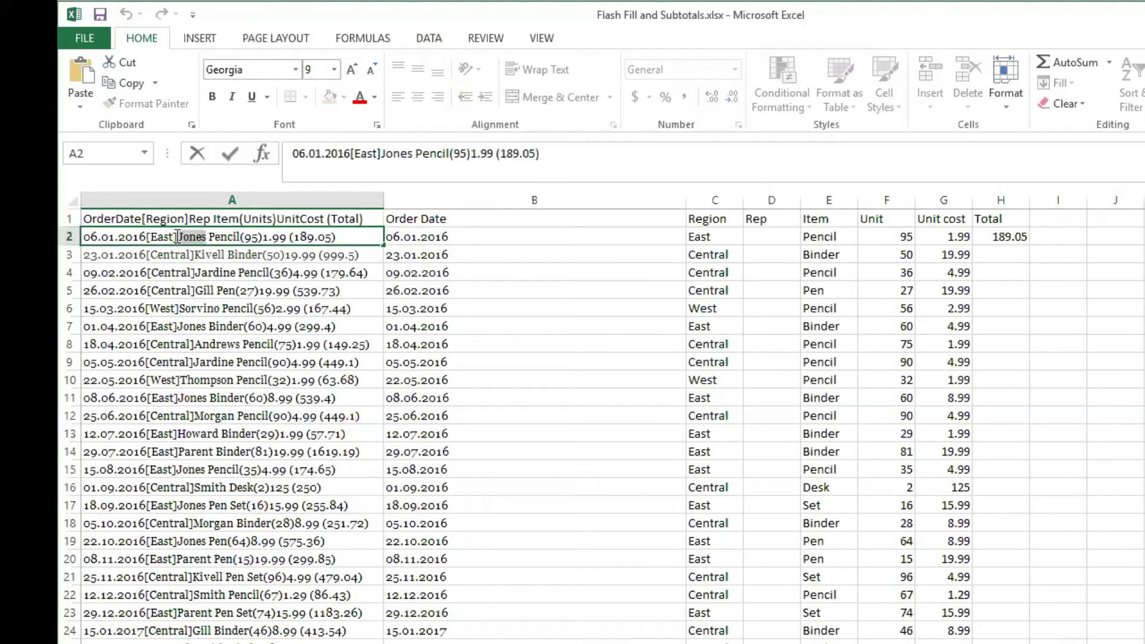
left_click(738, 236)
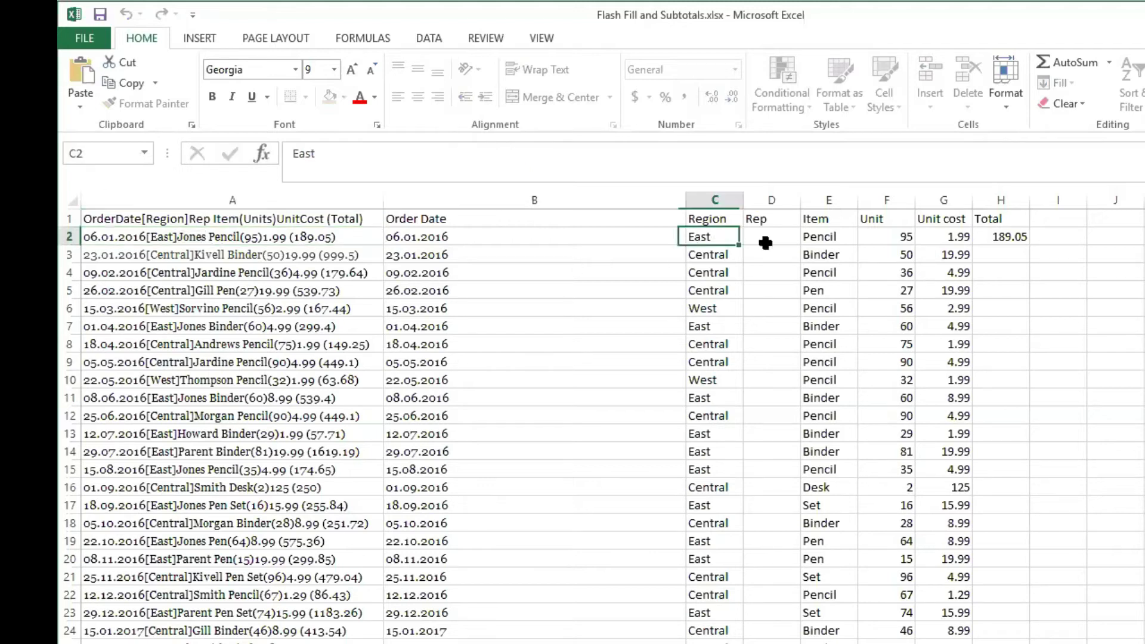
left_click(768, 239)
key("ctrl+v")
key("ctrl+e")
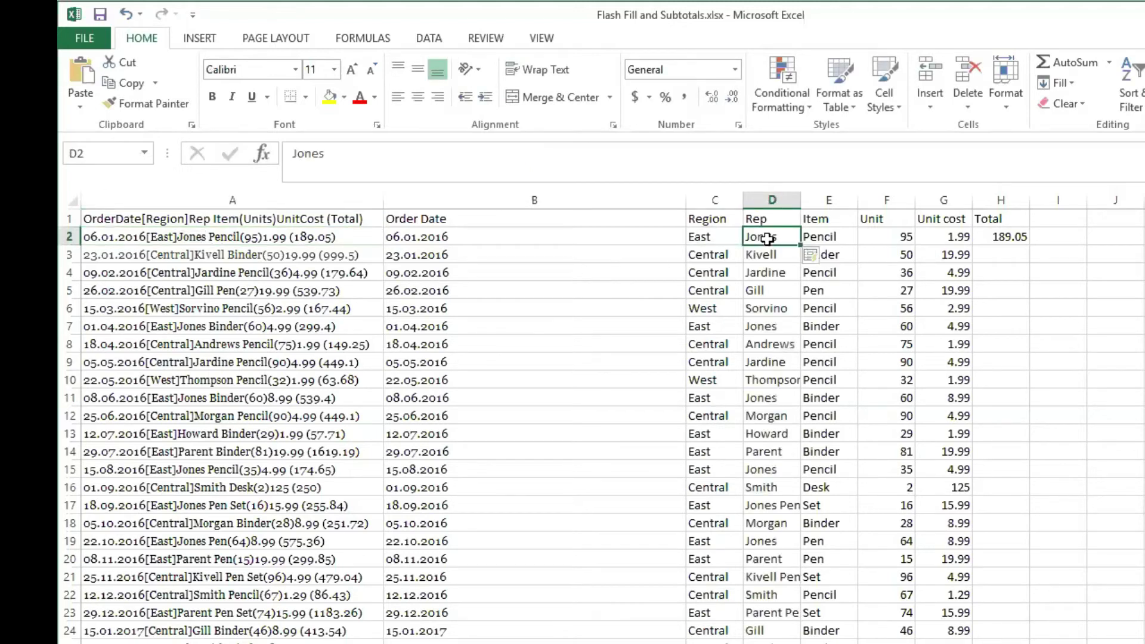
Copy the total formula from H2 down column H to row 44.
left_click(1000, 234)
key("ctrl+c")
key("Left")
key("ctrl+Down")
key("Right")
key("ctrl+shift+Up")
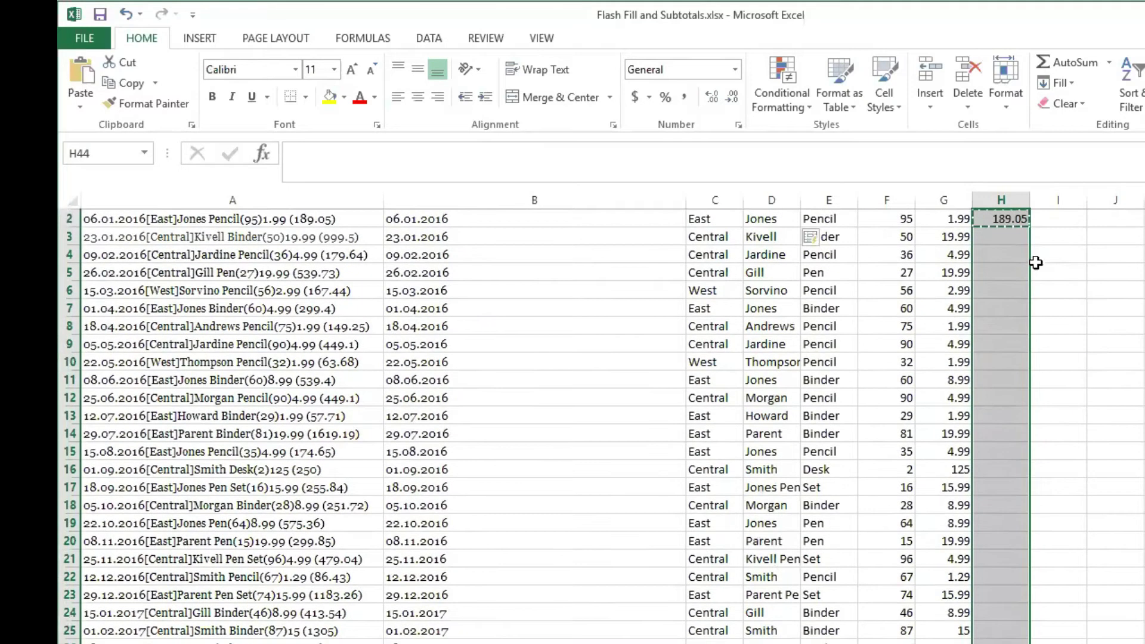
key("ctrl+v")
key("Down")
key("Up")
key("ctrl+Up")
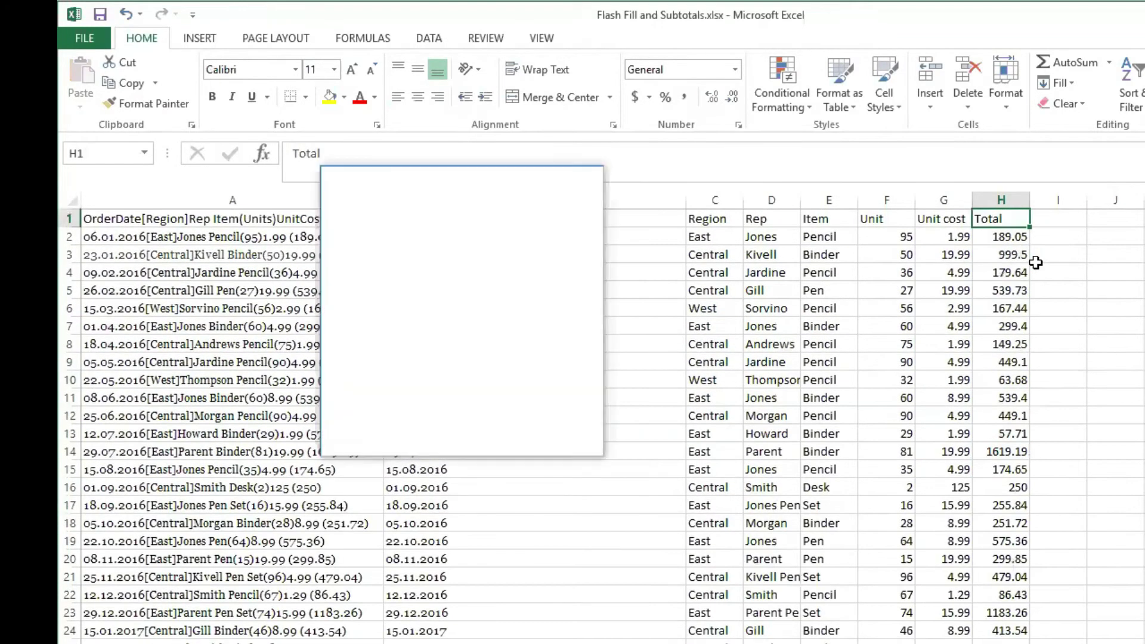
Fit column B's width to its contents and apply a filter to the whole table from Order Date to Total.
key("ctrl+Home")
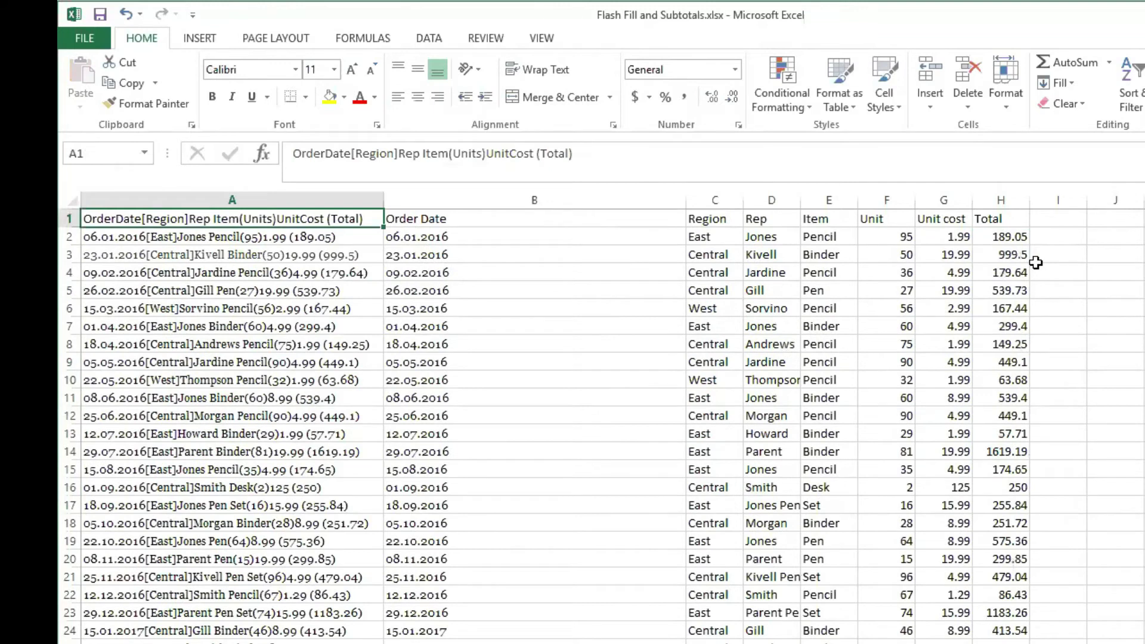
double_click(686, 198)
key("Right")
key("ctrl+shift+Right")
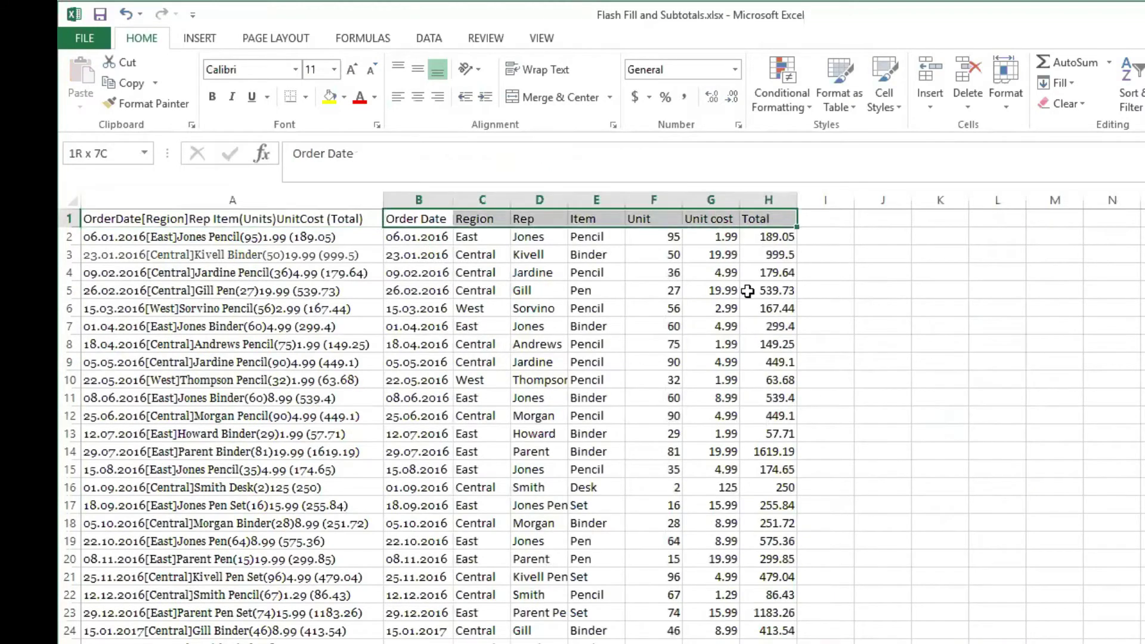
key("ctrl+shift+Down")
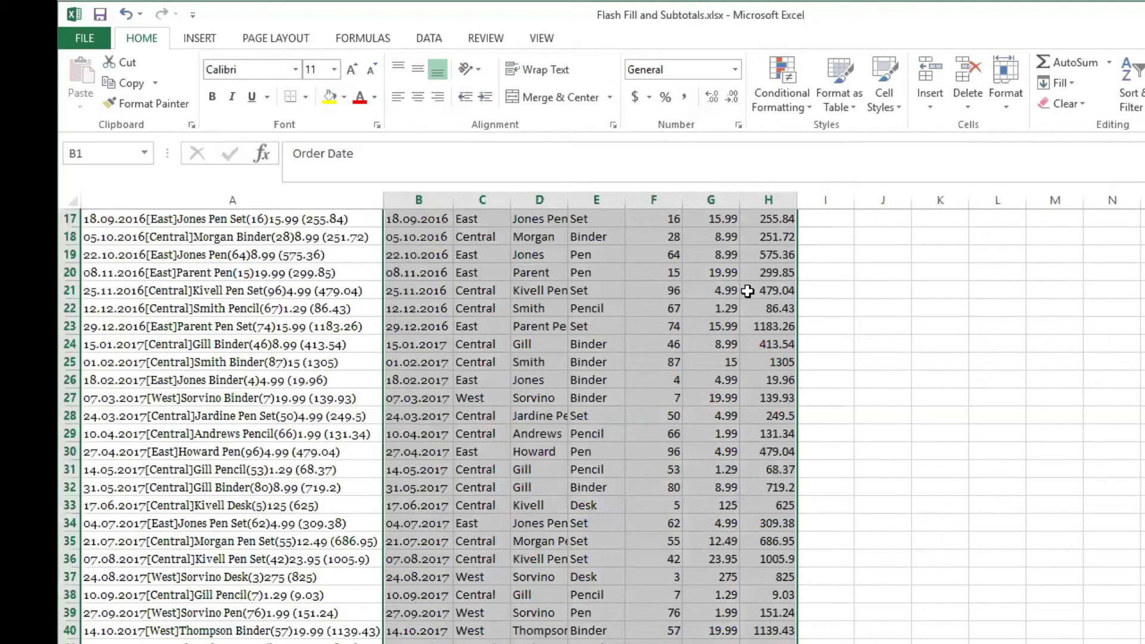
key("alt+d")
key("f")
key("f")
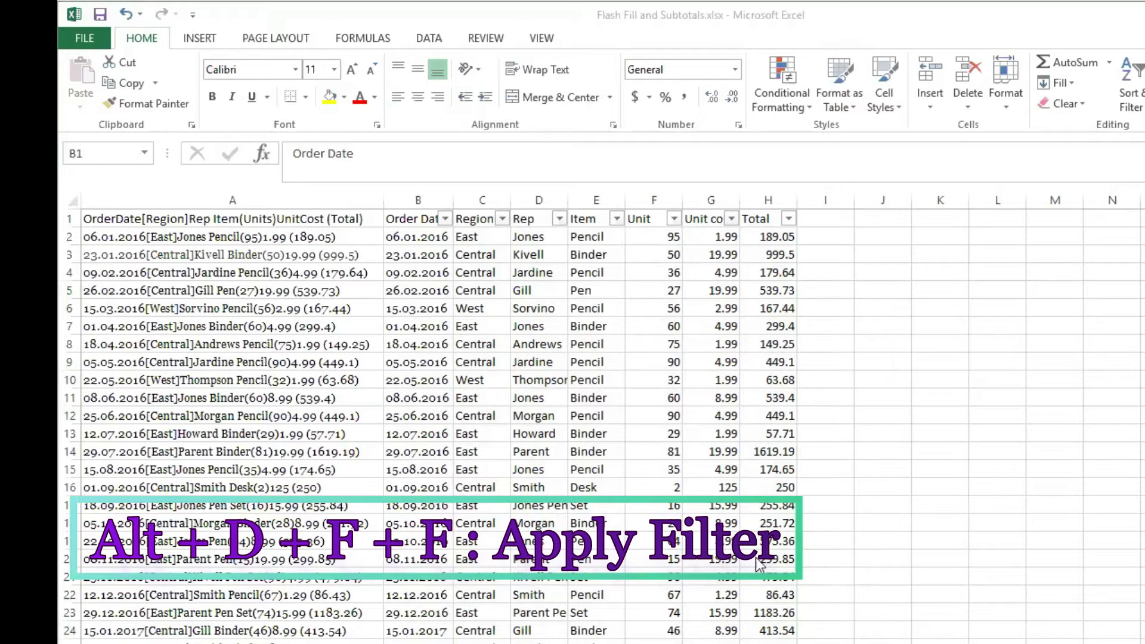
Examine how the dates are listed in the Order Date filter.
left_click(431, 254)
left_click(445, 219)
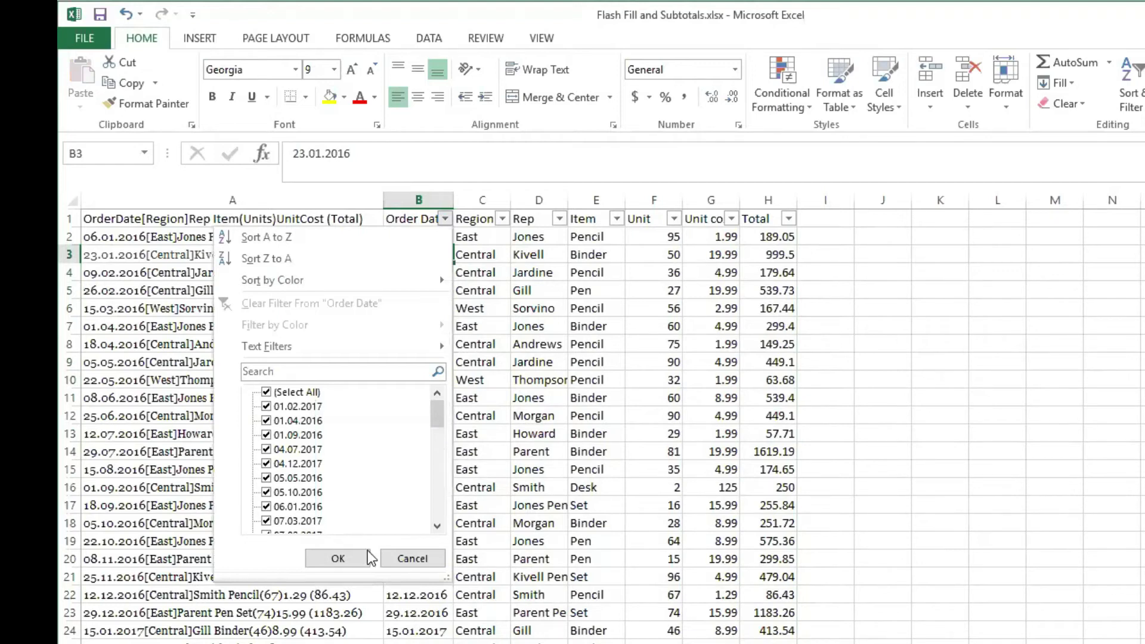
left_click(411, 558)
left_click(406, 433)
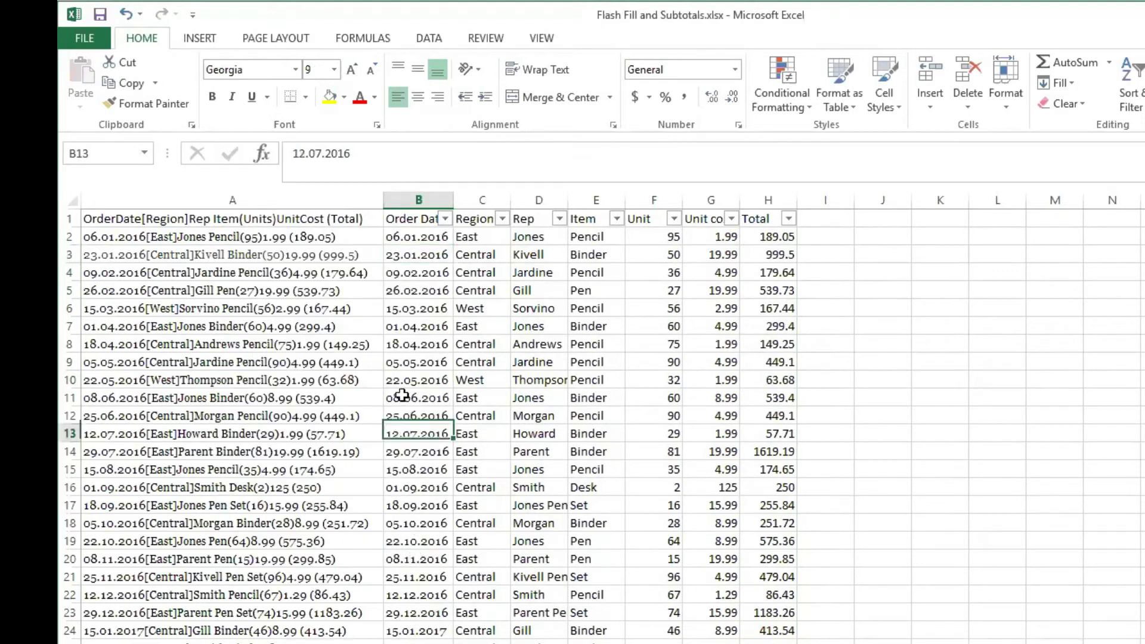
left_click(446, 219)
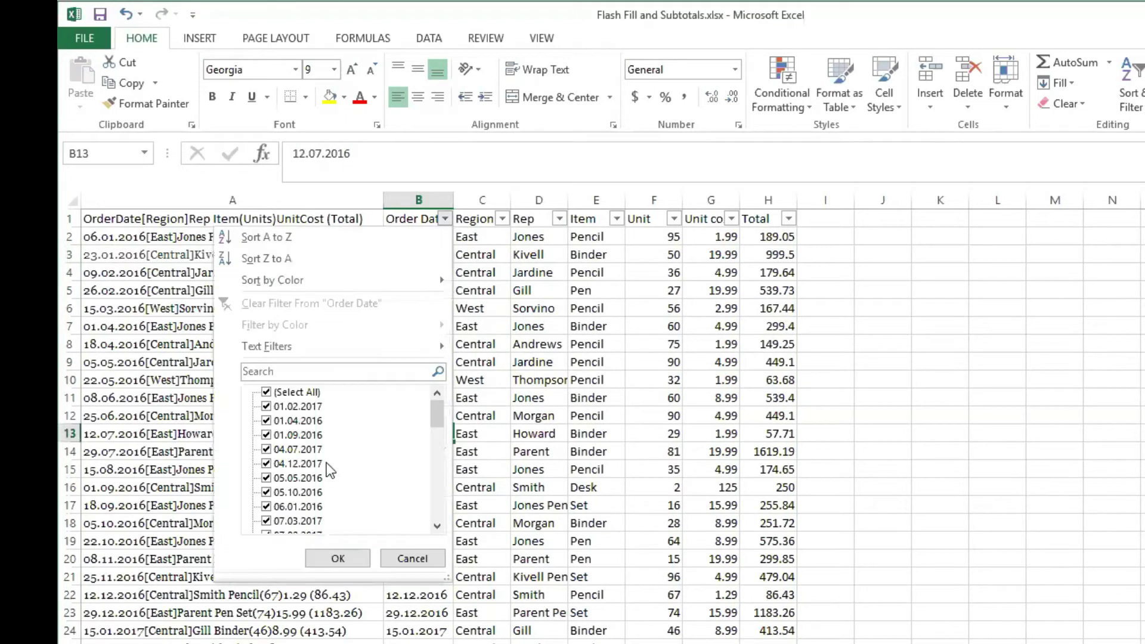
left_click_drag(438, 418, 438, 518)
left_click(521, 468)
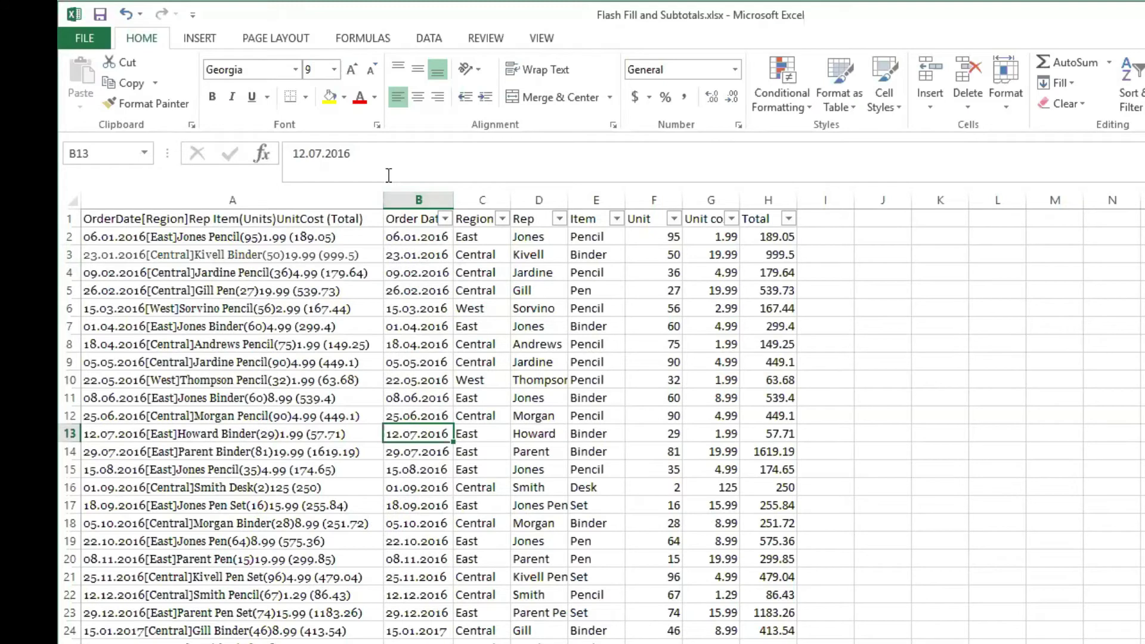
Replace every period with a slash throughout the Order Date column B.
left_click(414, 193)
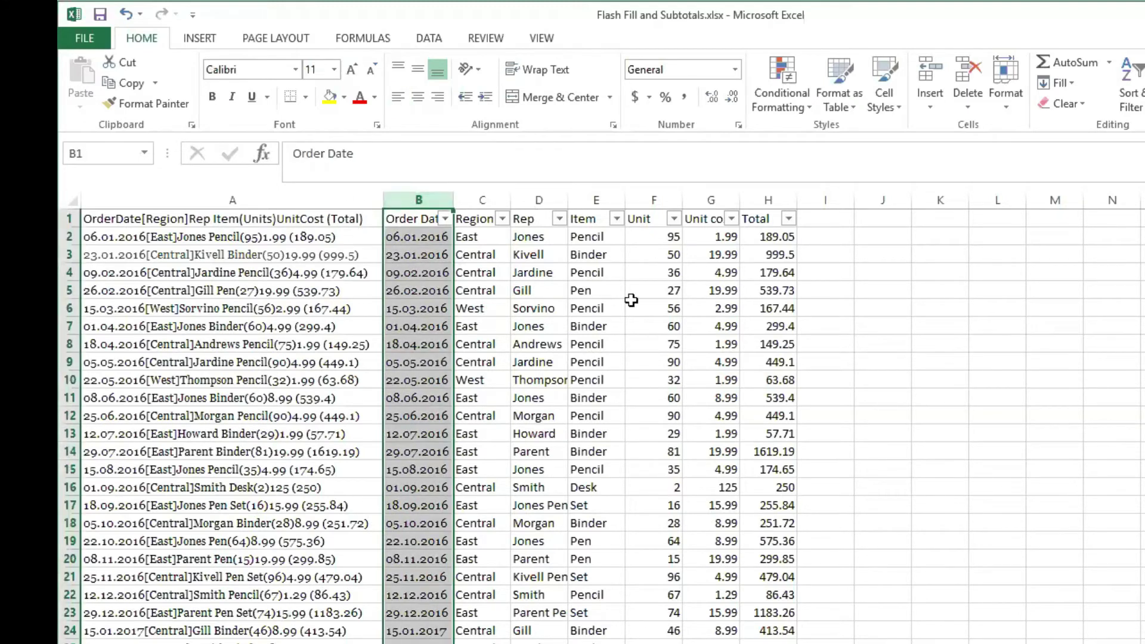
key("ctrl+h")
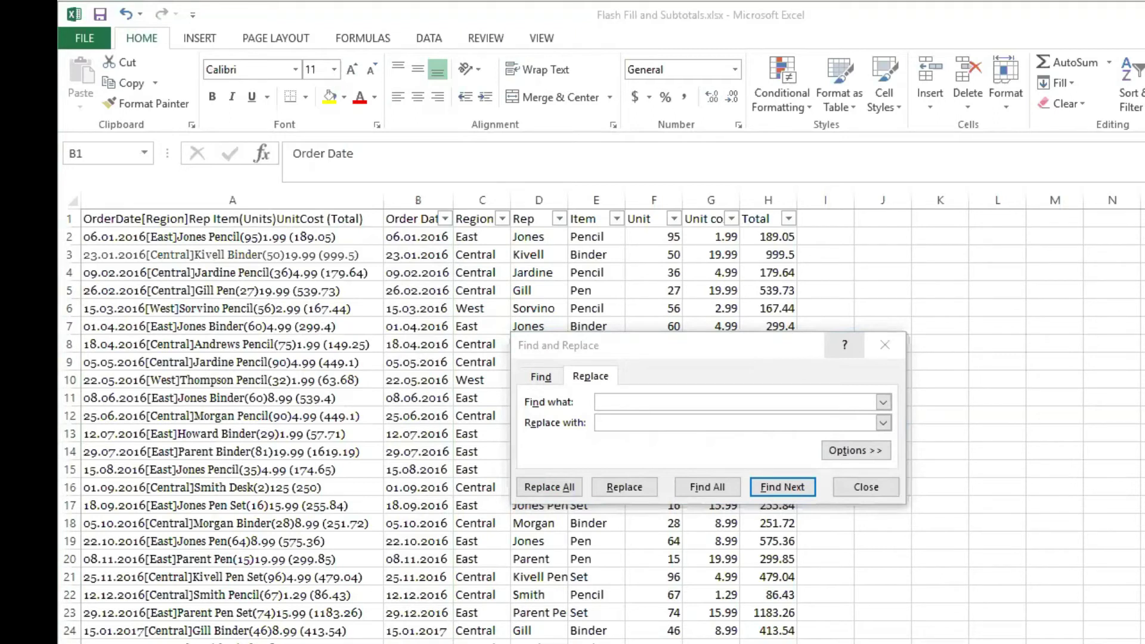
left_click(677, 403)
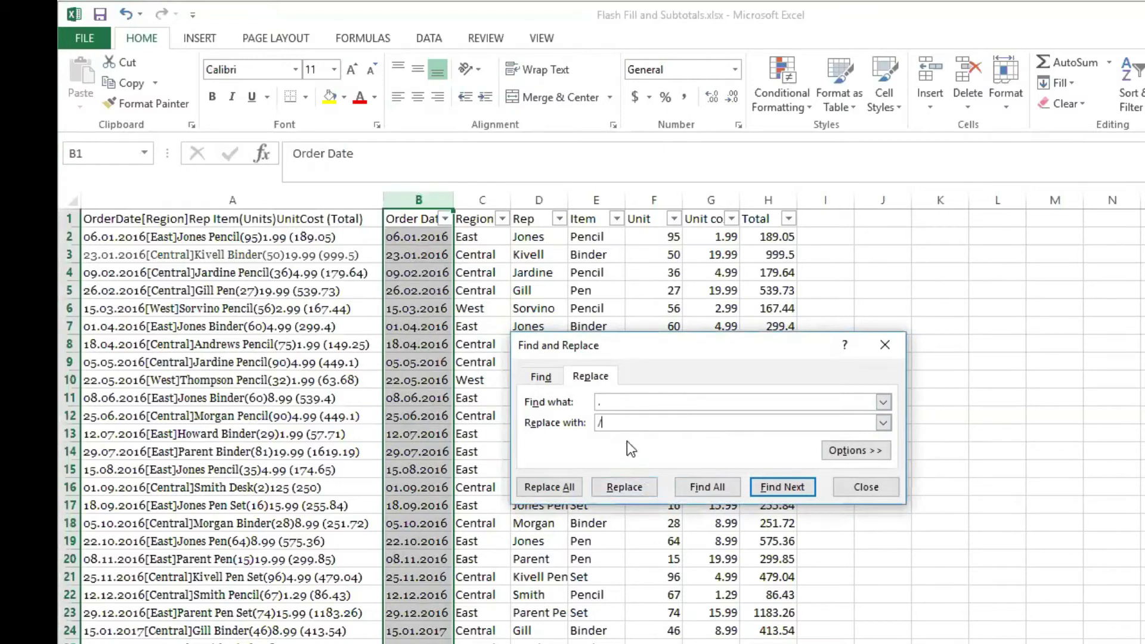
left_click(581, 495)
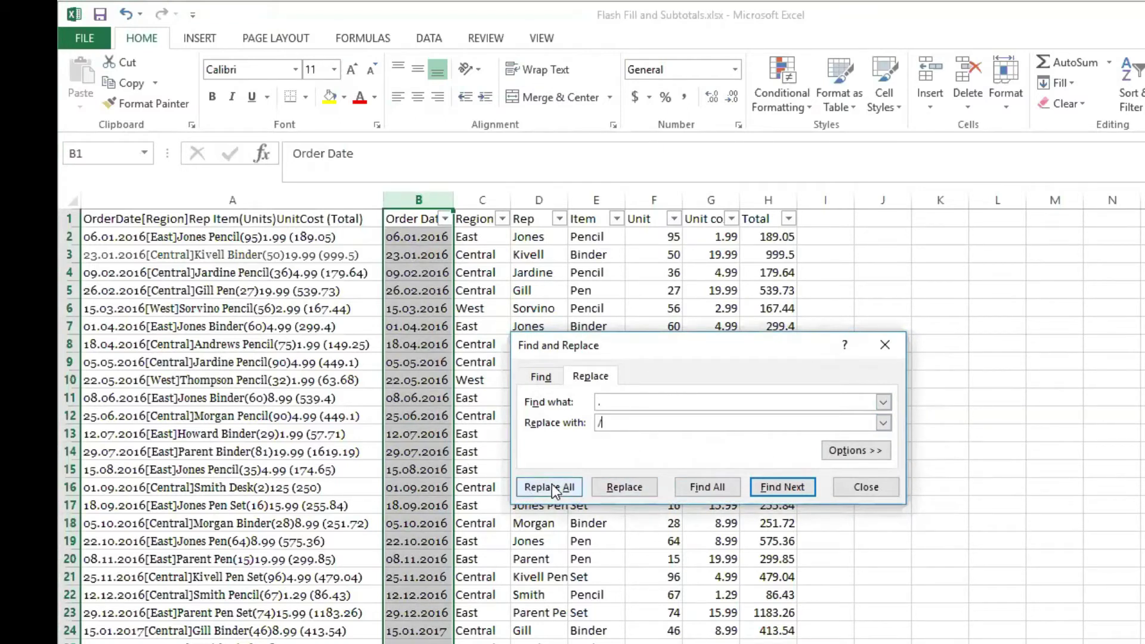
left_click(702, 441)
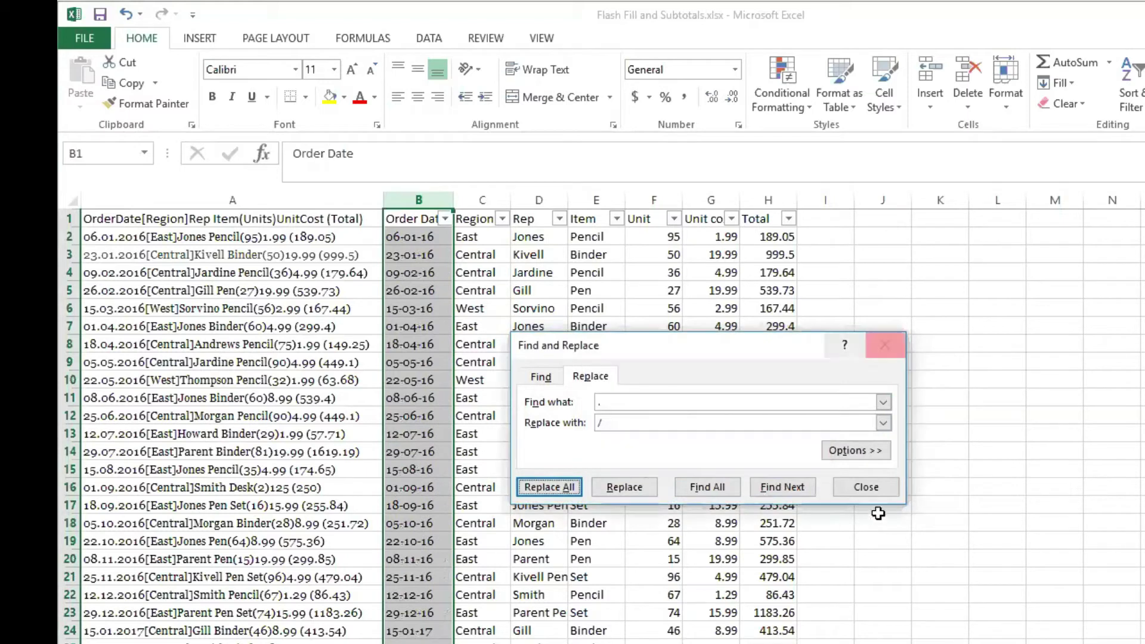
left_click(881, 492)
Filter the Order Date column to only the March 2016 records.
left_click(412, 272)
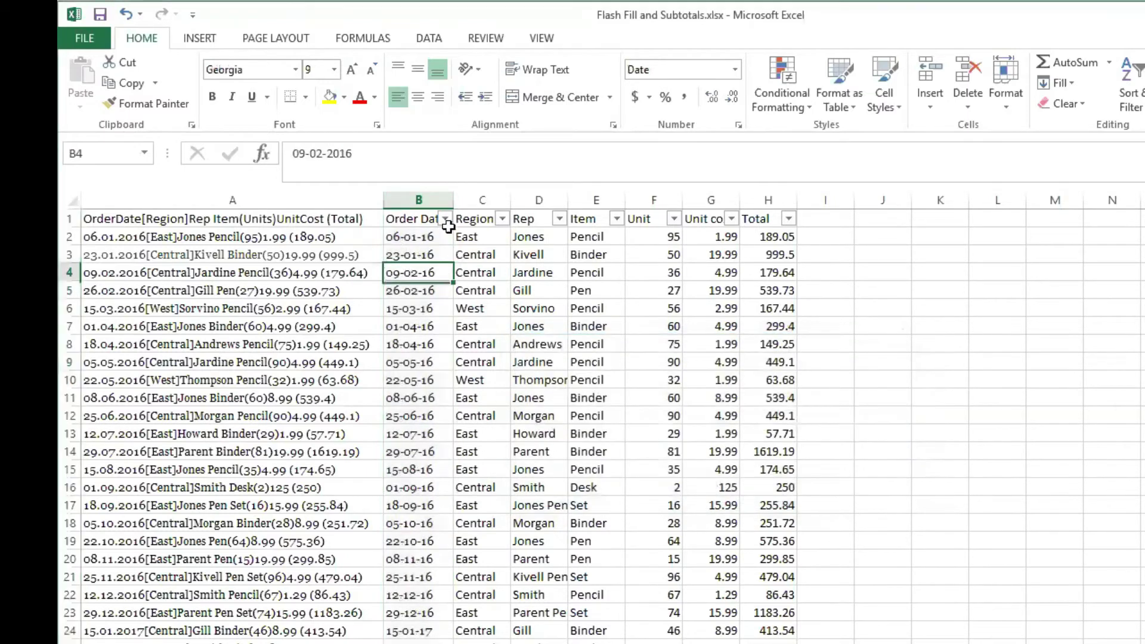
left_click(445, 219)
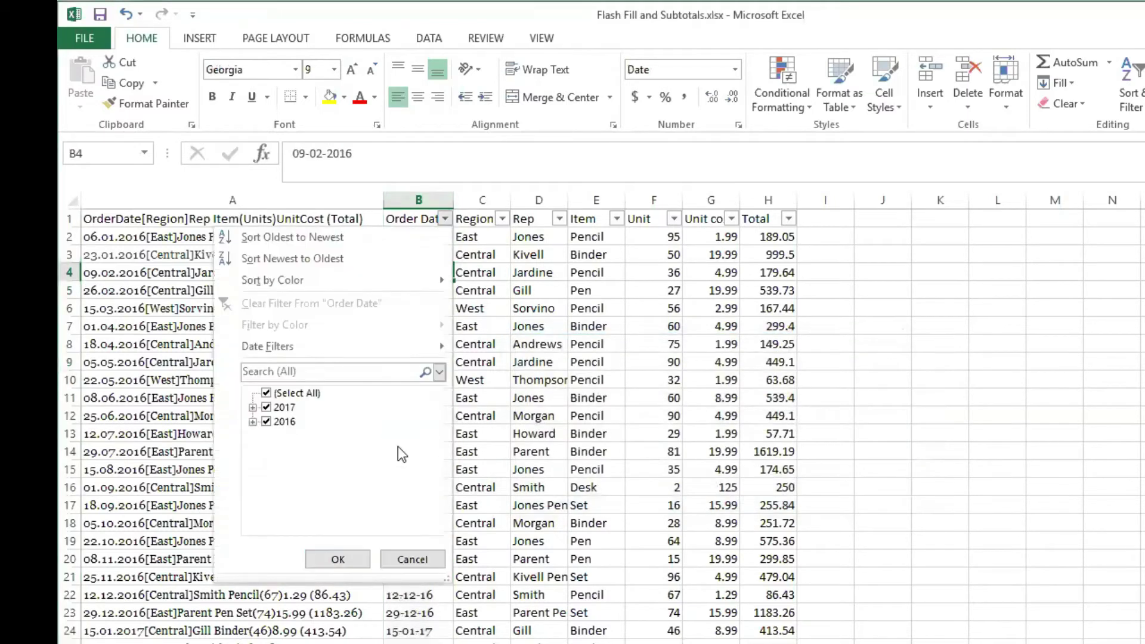
left_click(252, 422)
scroll(291, 439, "down", 1)
scroll(291, 439, "up", 2)
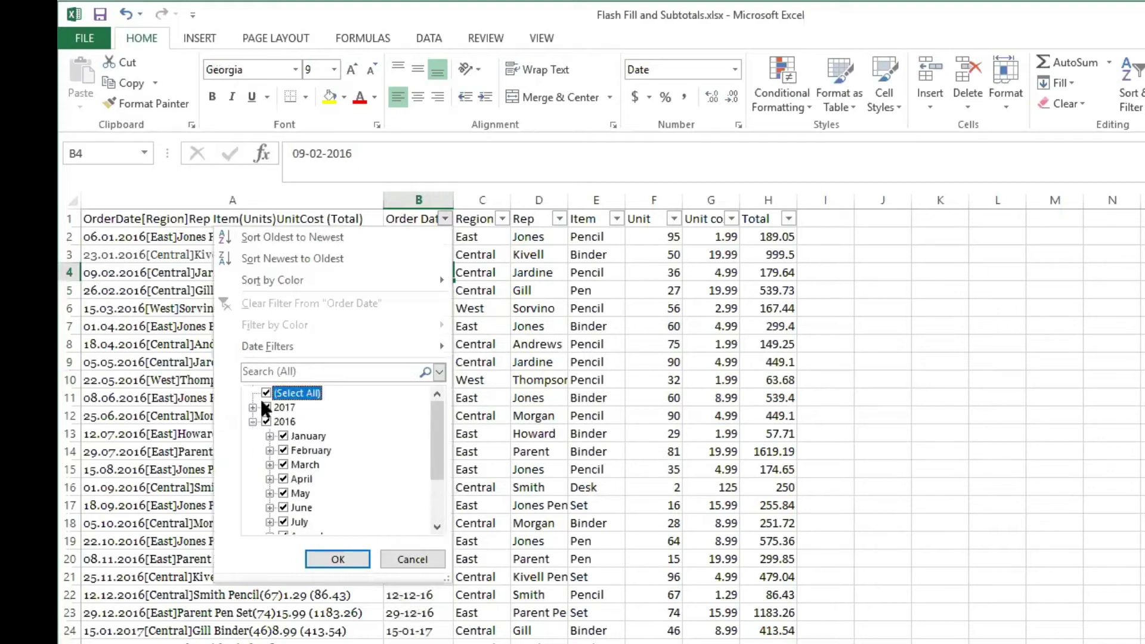
left_click(266, 393)
left_click(266, 421)
left_click(266, 422)
left_click(283, 464)
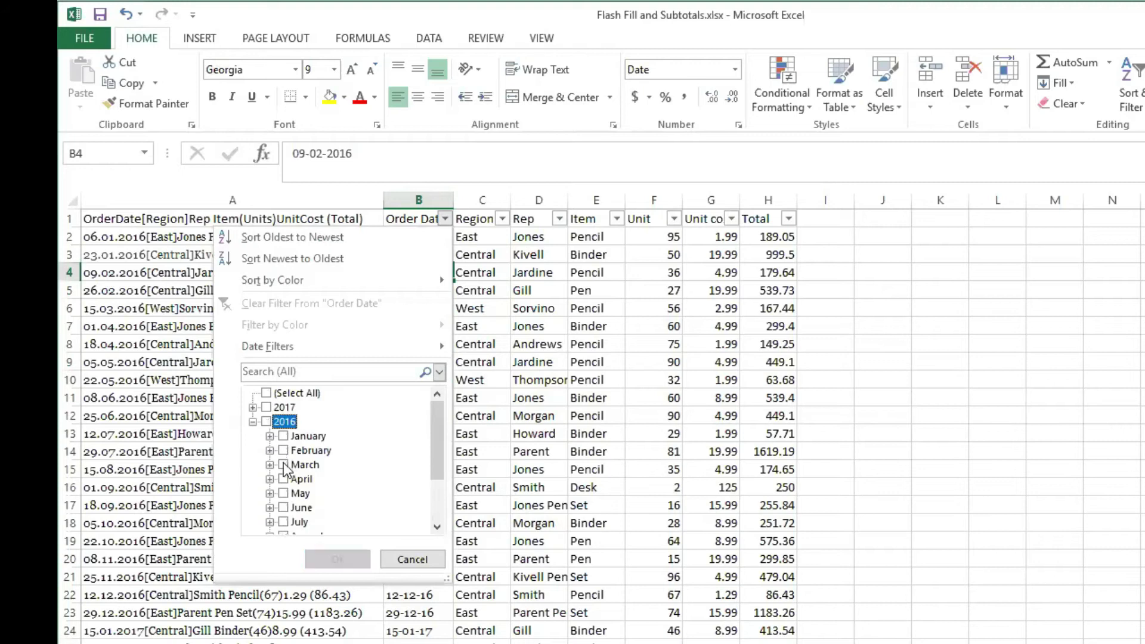
left_click(338, 560)
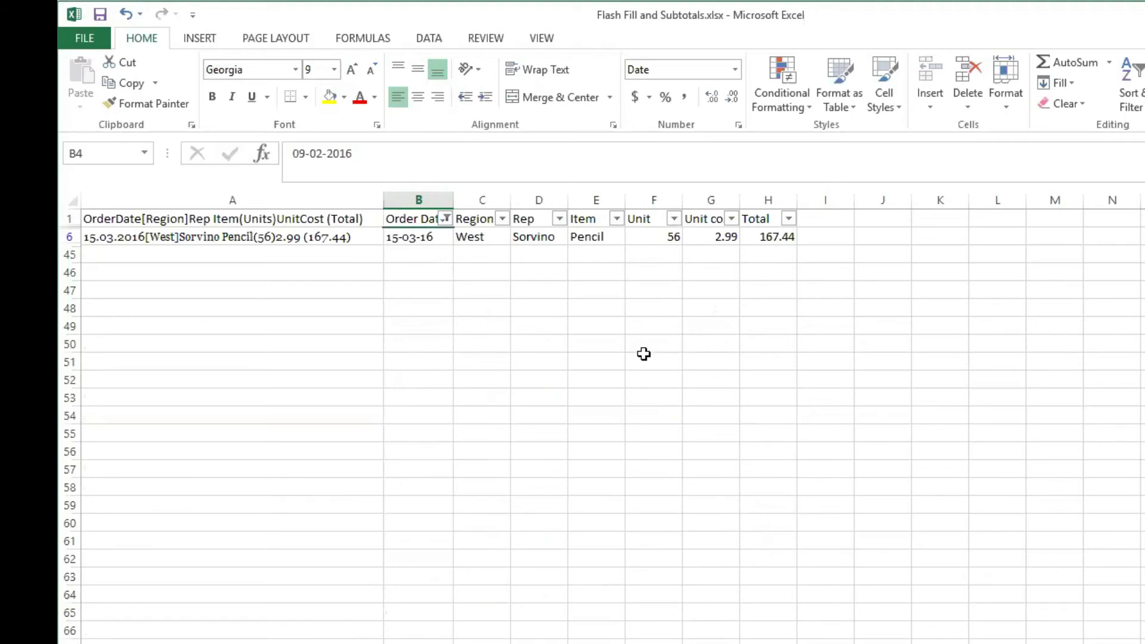
Clear the Order Date filter so that all records are listed.
key("alt+a")
key("c")
left_click(706, 344)
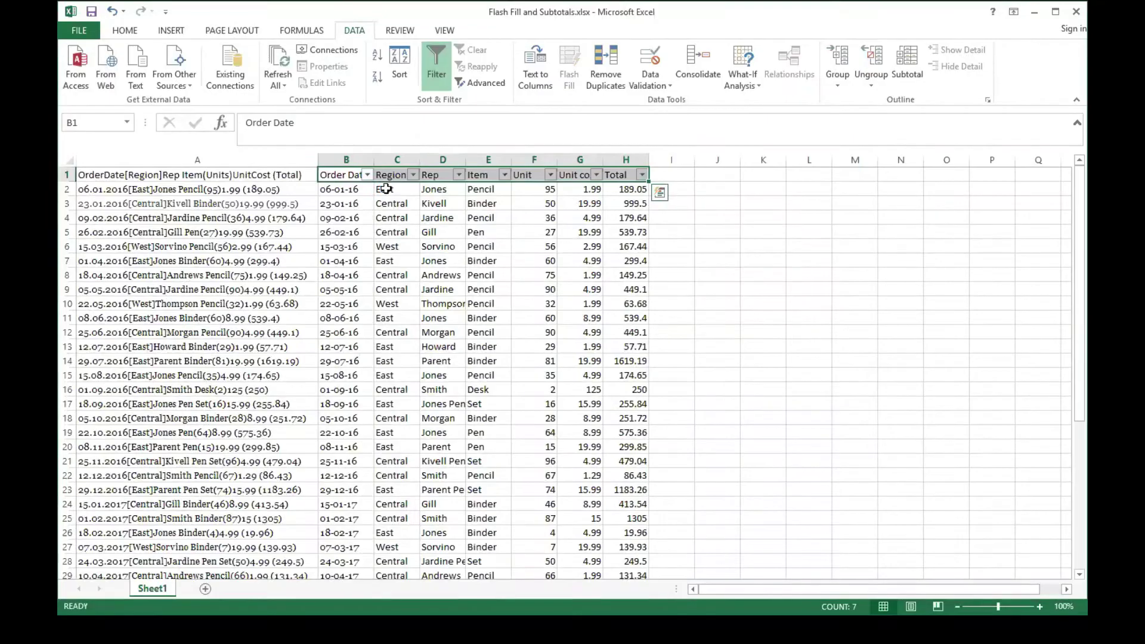
Delete column A holding the original combined order records.
key("ctrl+Home")
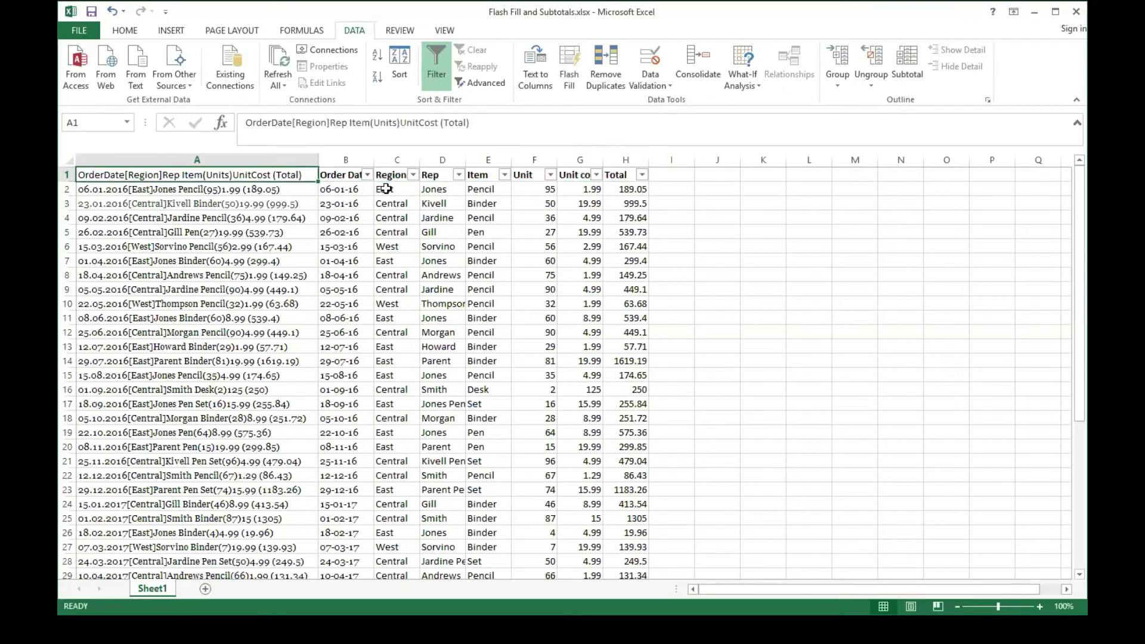
key("ctrl+space")
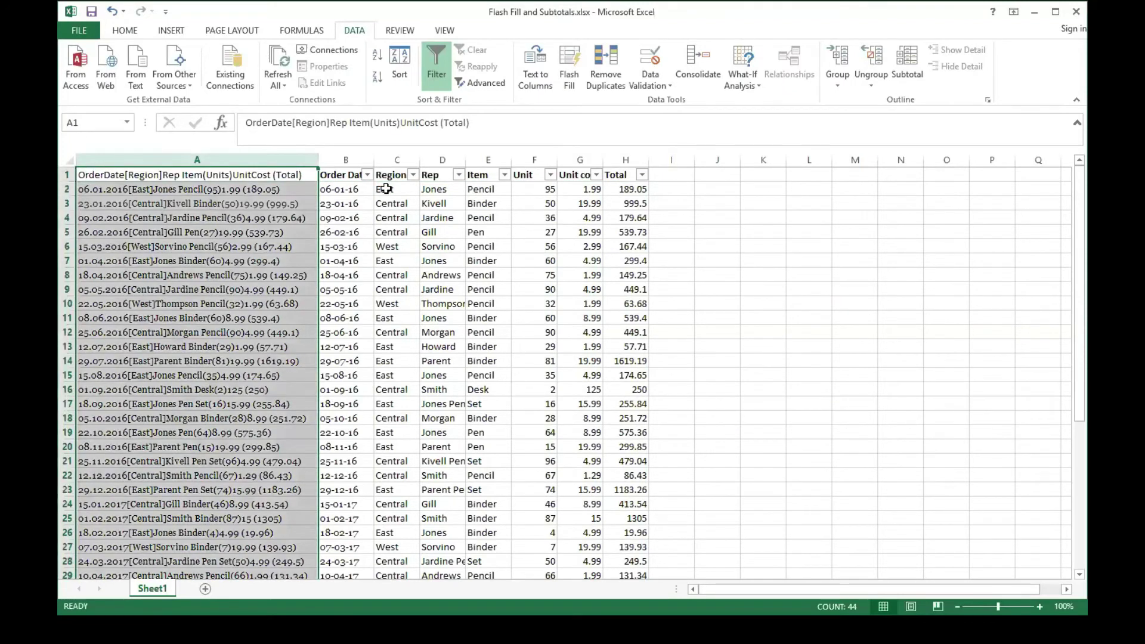
key("ctrl+minus")
Try inserting a blank row directly below the header row and undo the insertion.
key("Down")
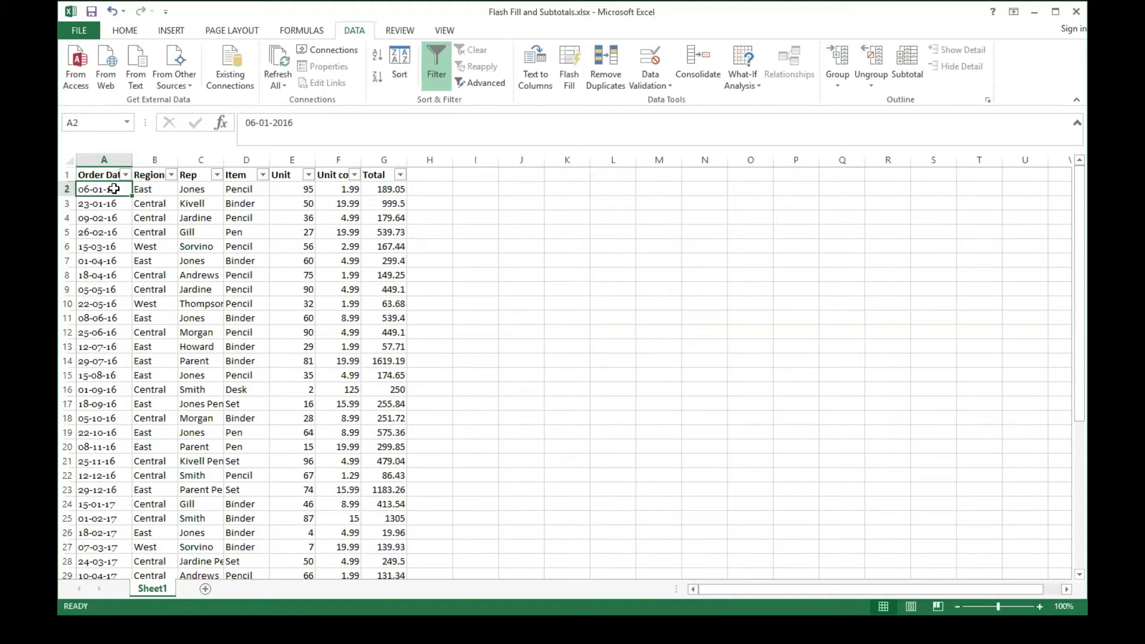
key("ctrl+shift+plus")
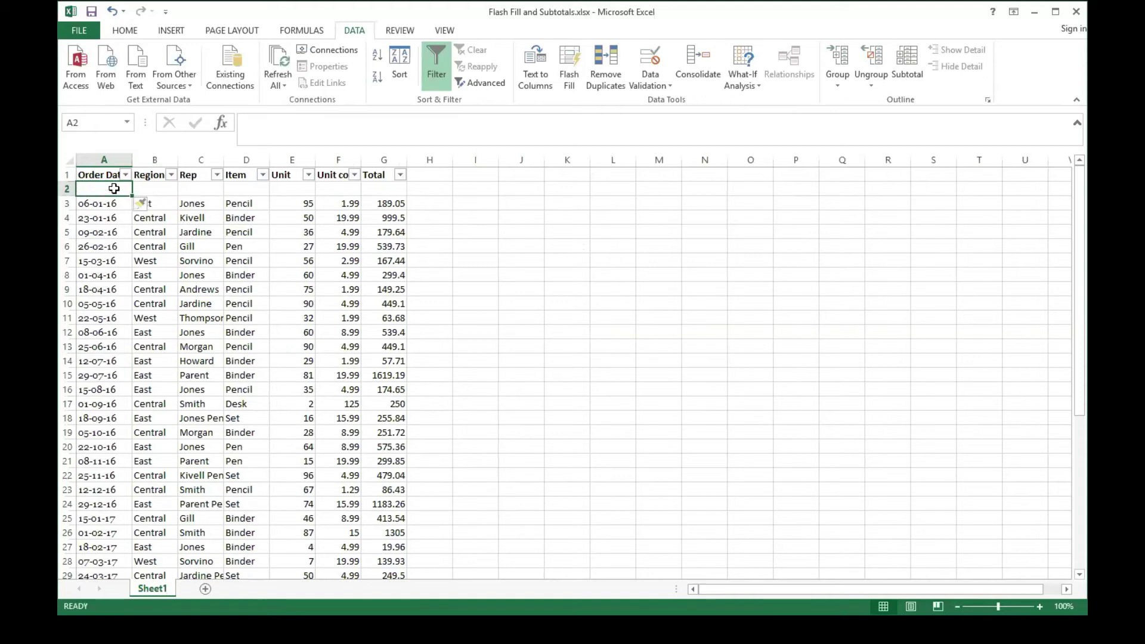
key("ctrl+z")
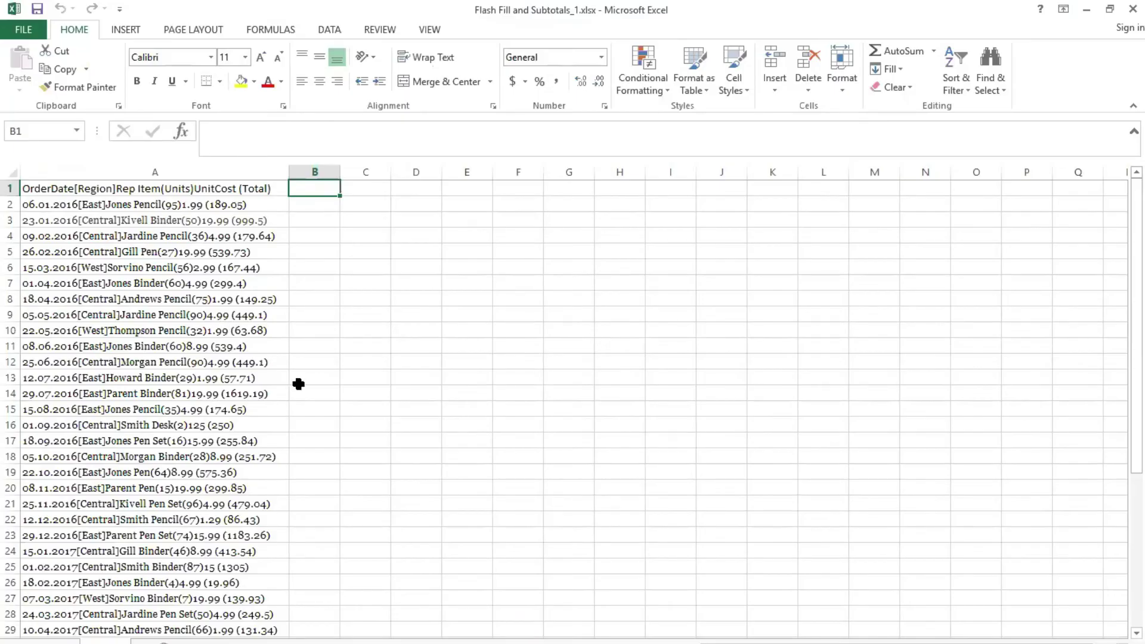
Switch to File Explorer and open Flash Fill and Subtotals.xlsx from the Shape Shifting Spreadsheets - W1 folder.
key("alt+Tab")
key("alt+Tab")
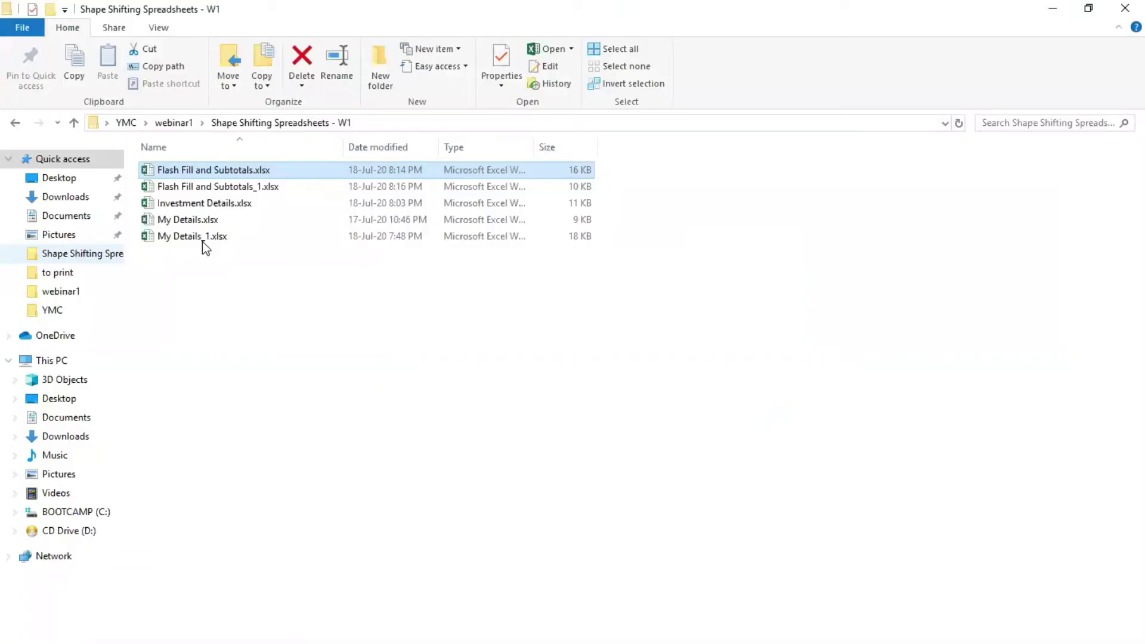
double_click(240, 173)
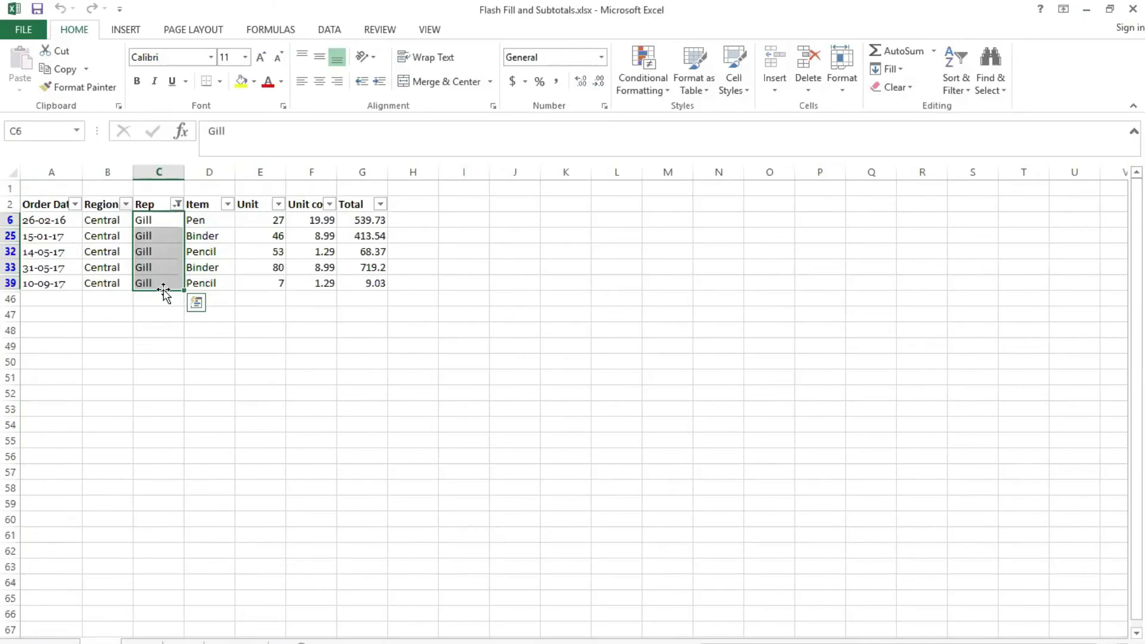
Clear the Rep column filter so that all order records are listed.
left_click(163, 267)
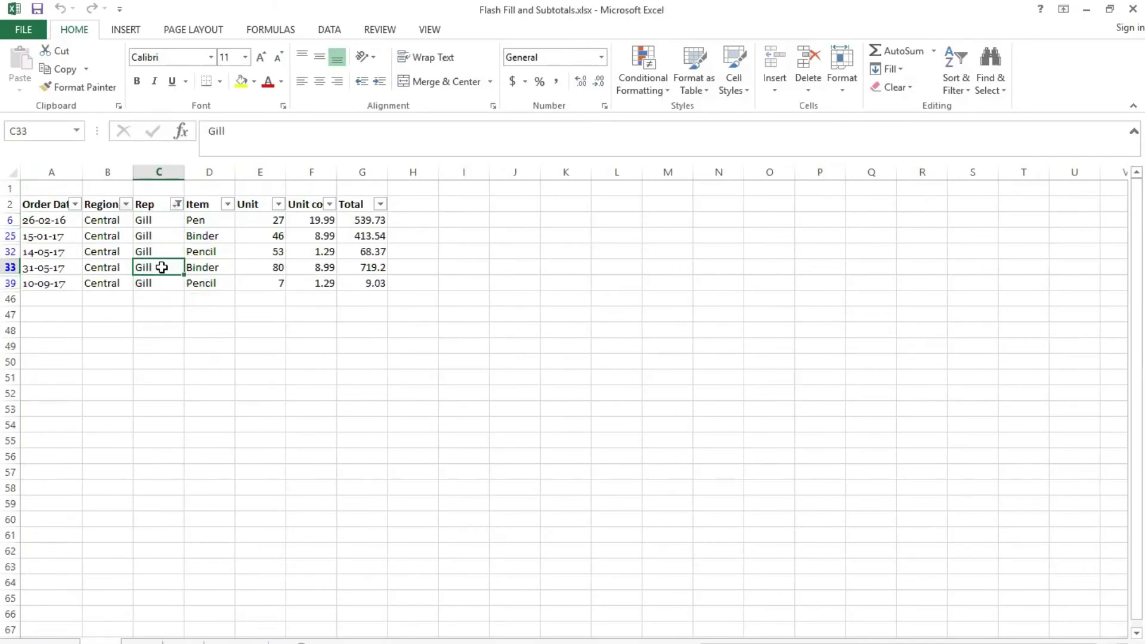
key("alt+a")
key("c")
Fit the Rep column's width to its contents and check the Pen Set record in row 18.
left_click(197, 223)
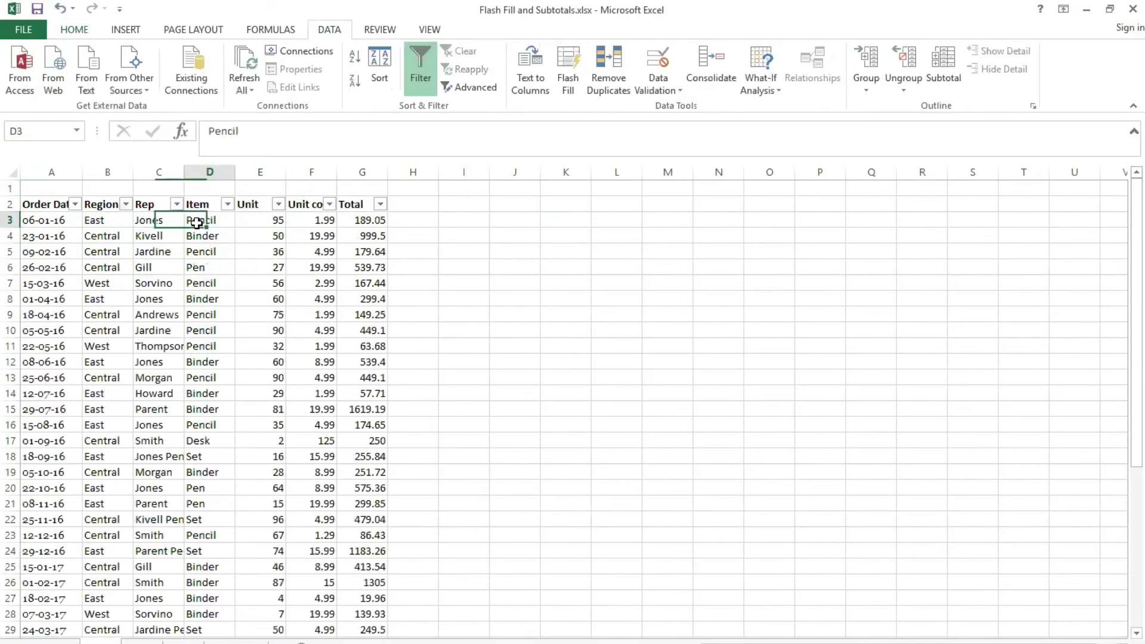
left_click(158, 267)
left_click(222, 270)
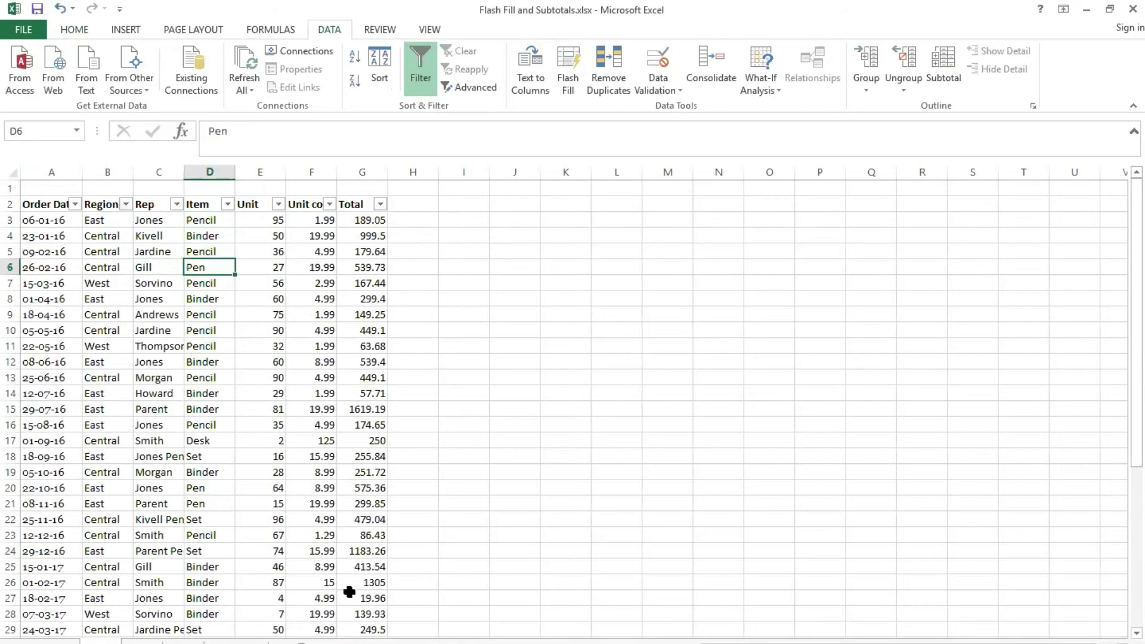
left_click(186, 186)
double_click(184, 172)
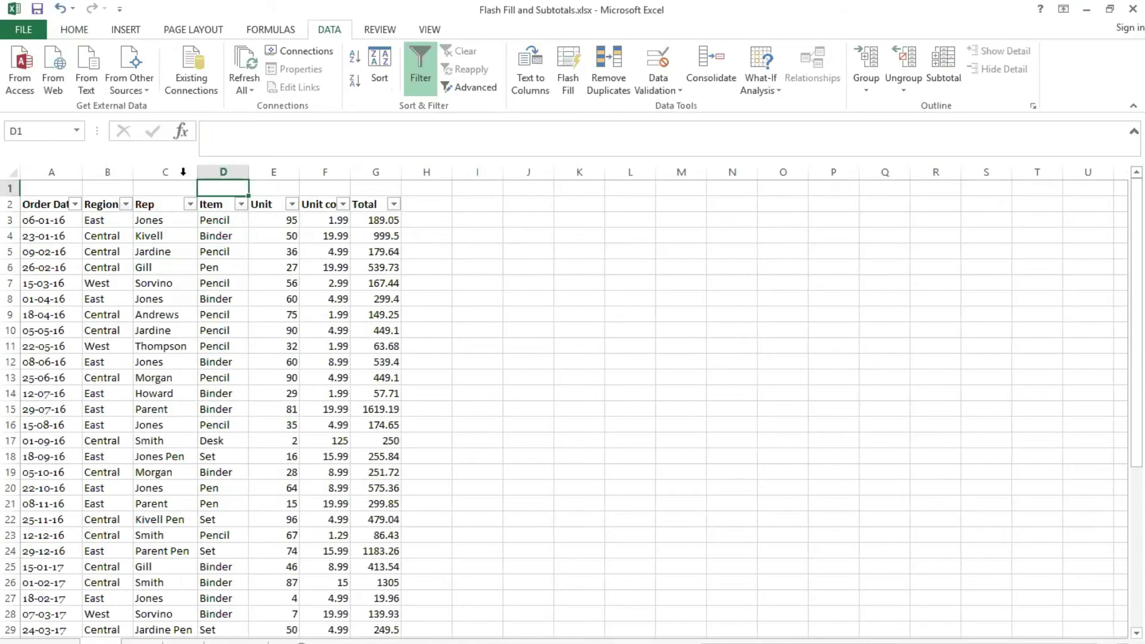
left_click(168, 458)
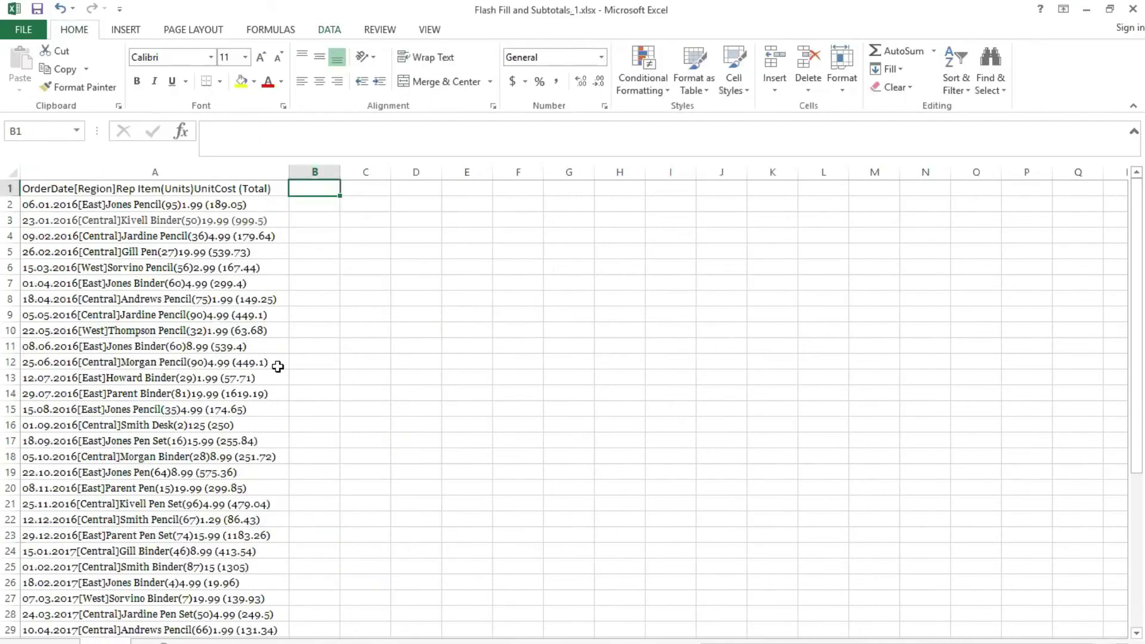
In Flash Fill and Subtotals_1.xlsx, enter the headers Item in B1 and Rep in C1.
key("Left")
key("Right")
type("Item")
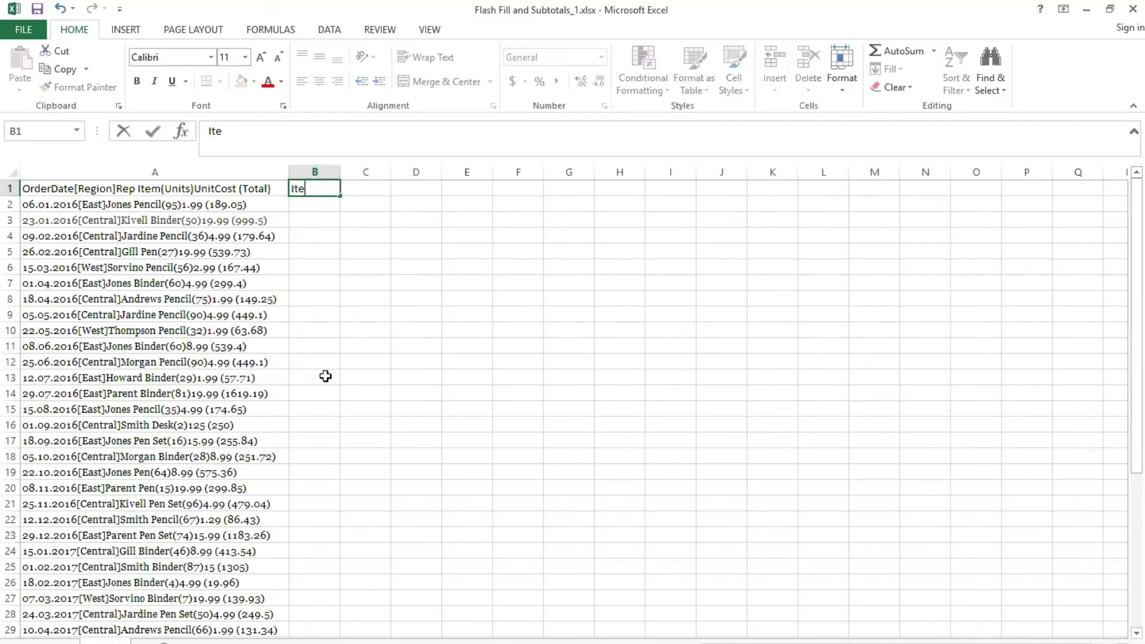
key("Tab")
type("Rep")
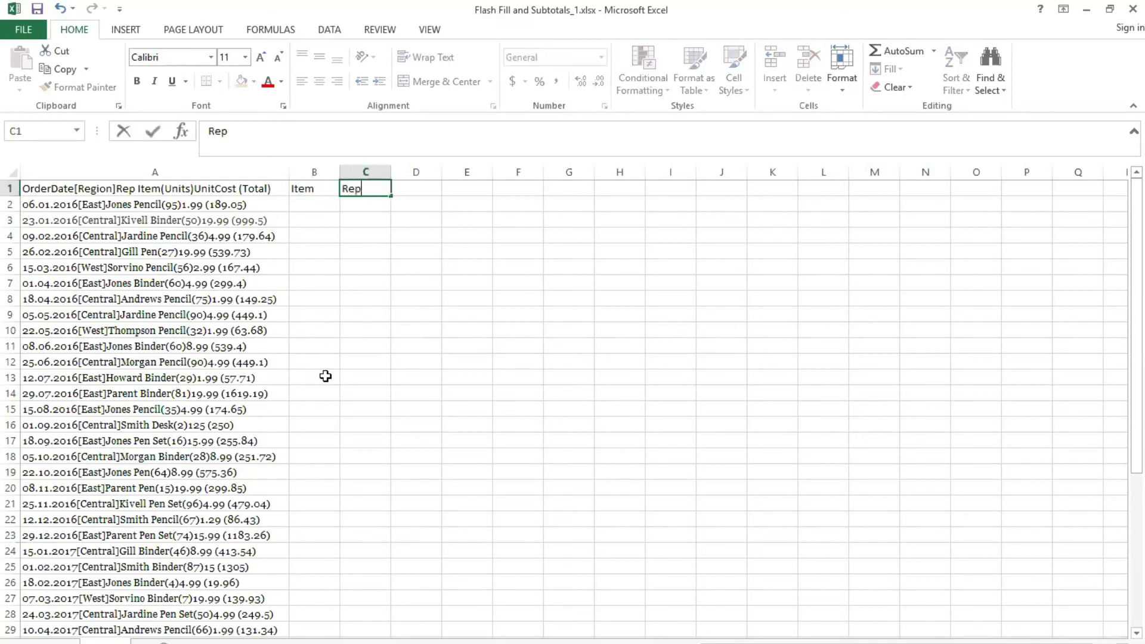
key("Return")
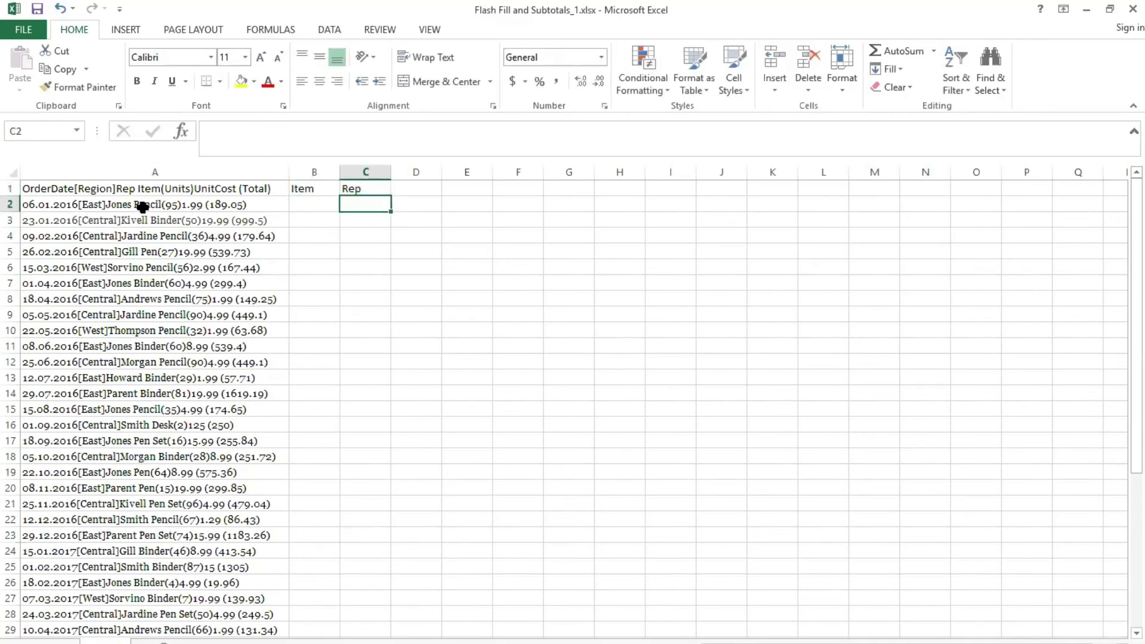
Copy the item name Pencil from the A2 record into B2.
double_click(161, 208)
double_click(155, 204)
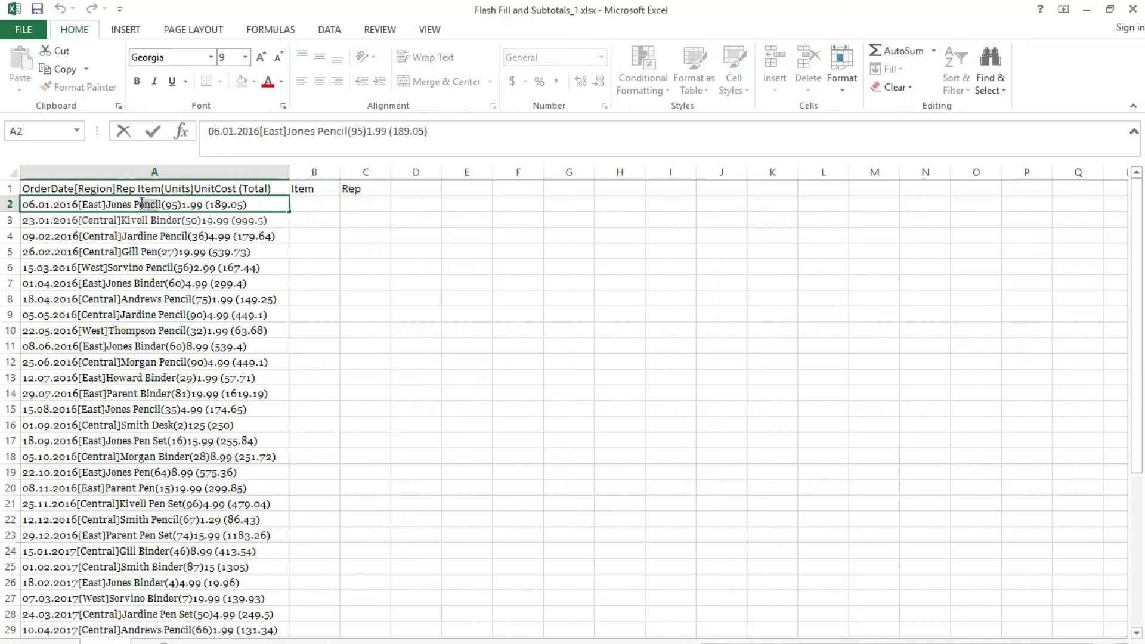
mouse_move(161, 204)
left_mouse_down()
mouse_move(130, 204)
mouse_move(159, 205)
mouse_move(131, 204)
mouse_move(146, 207)
left_mouse_up()
key("ctrl+c")
left_click(302, 203)
key("ctrl+v")
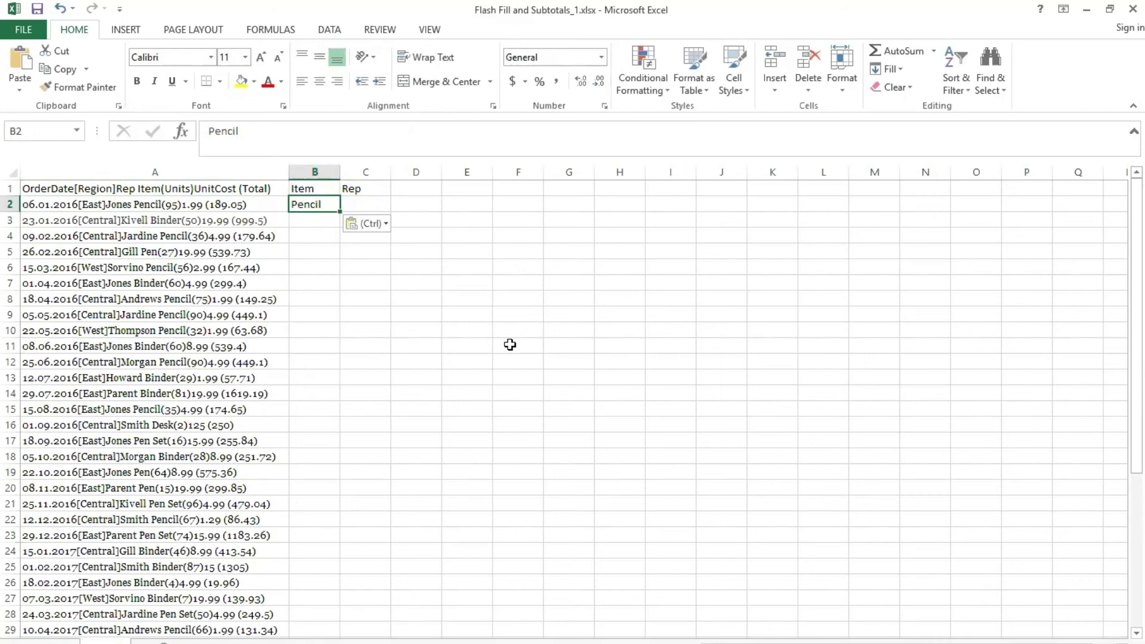
Compare the two-word item in the A17 record with the A2 record and its extracted item in B2.
double_click(152, 442)
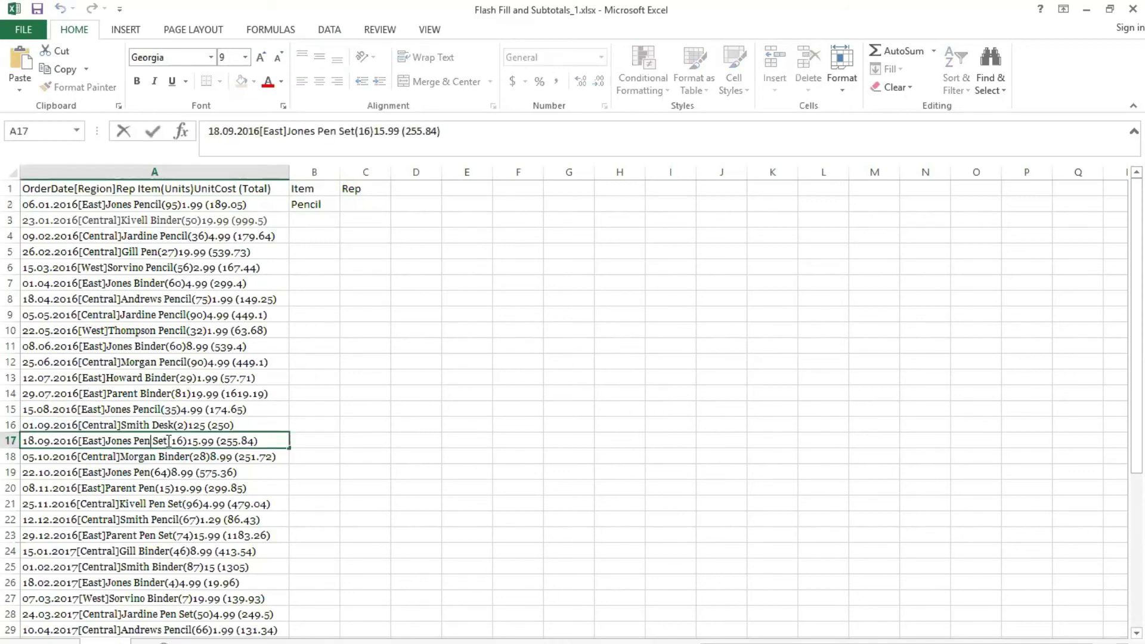
left_click(426, 398)
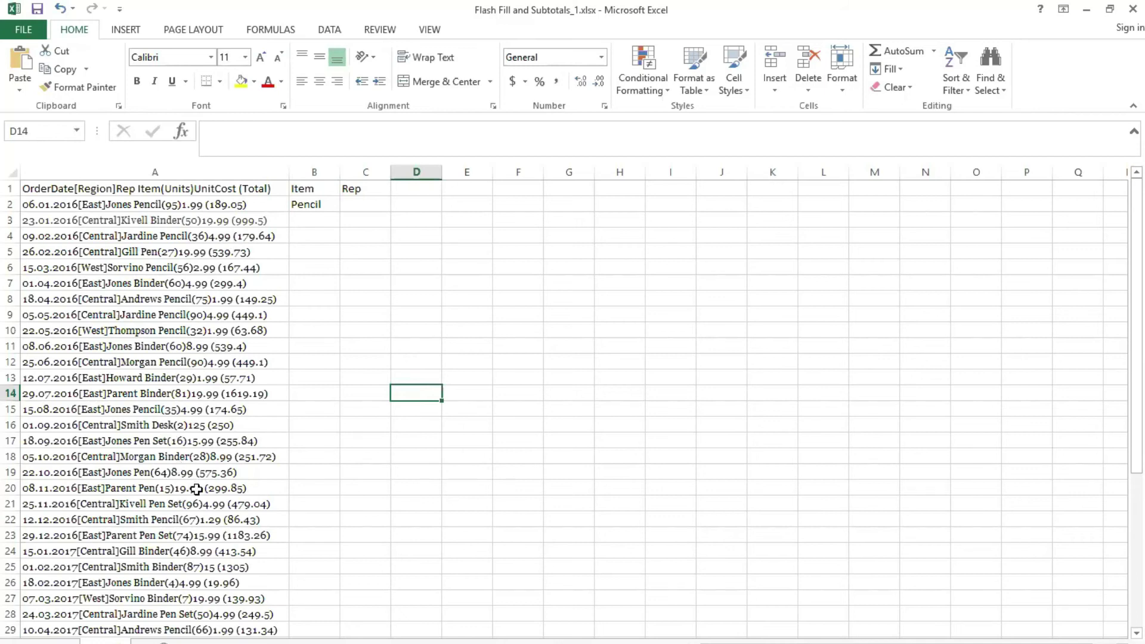
left_click_drag(156, 205, 317, 203)
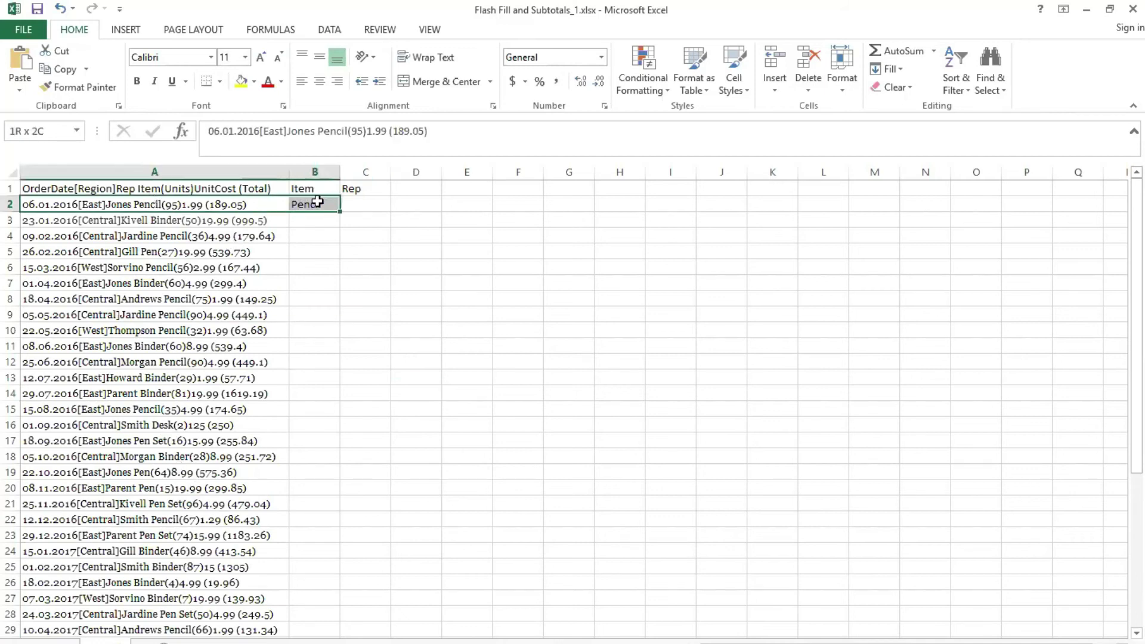
left_click(366, 580)
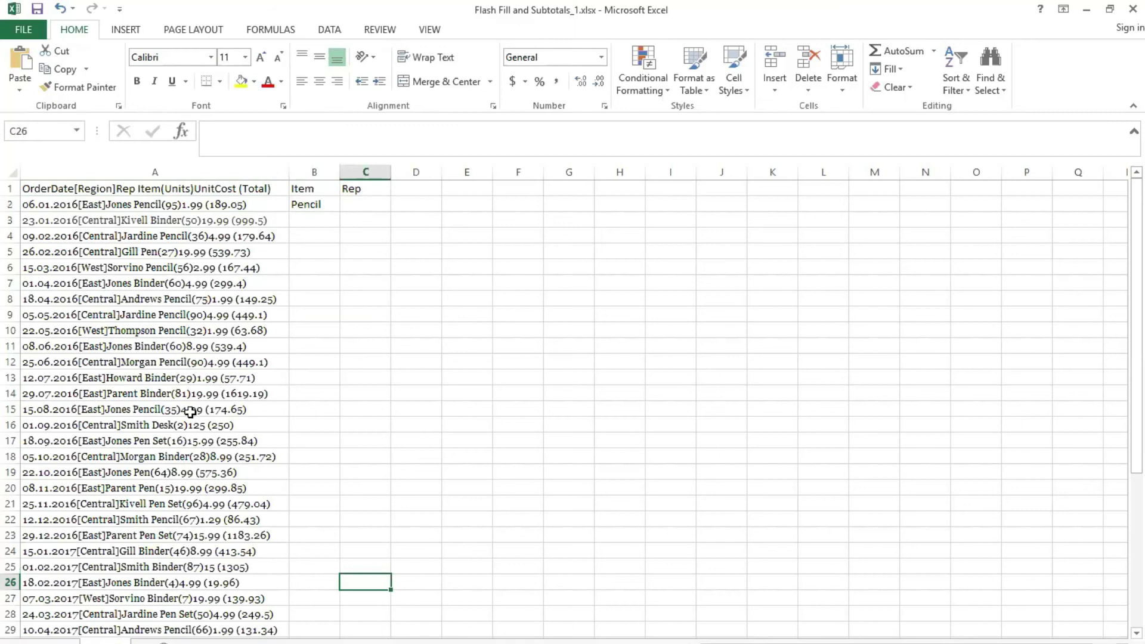
left_click(140, 440)
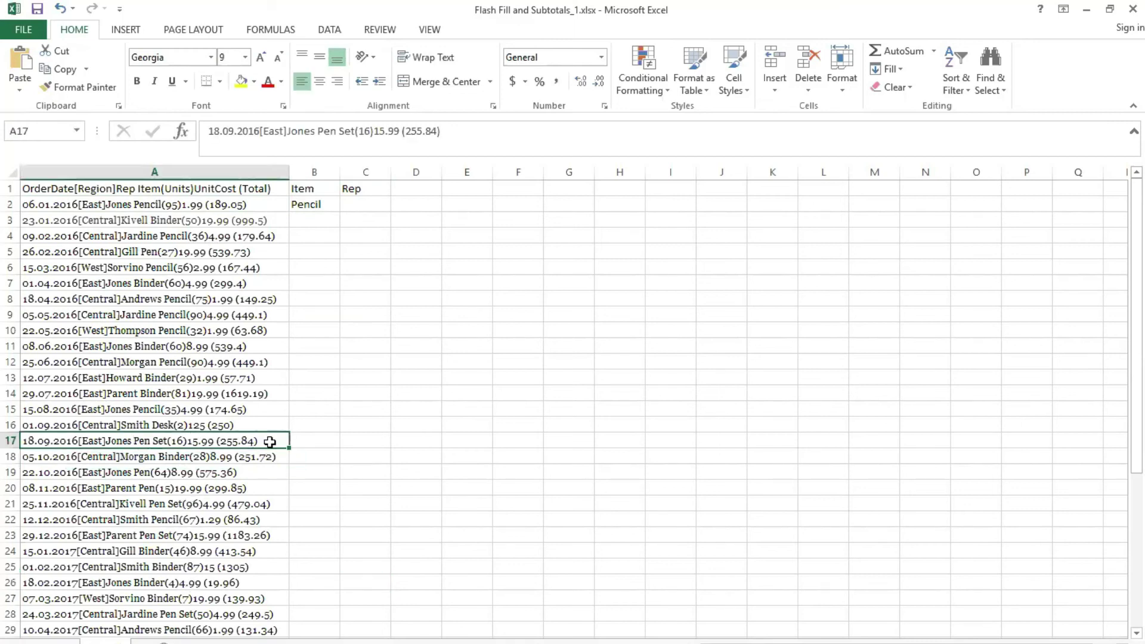
Copy the two-word item name Pen Set from the A17 record into B17 as a second example.
left_click(1103, 643)
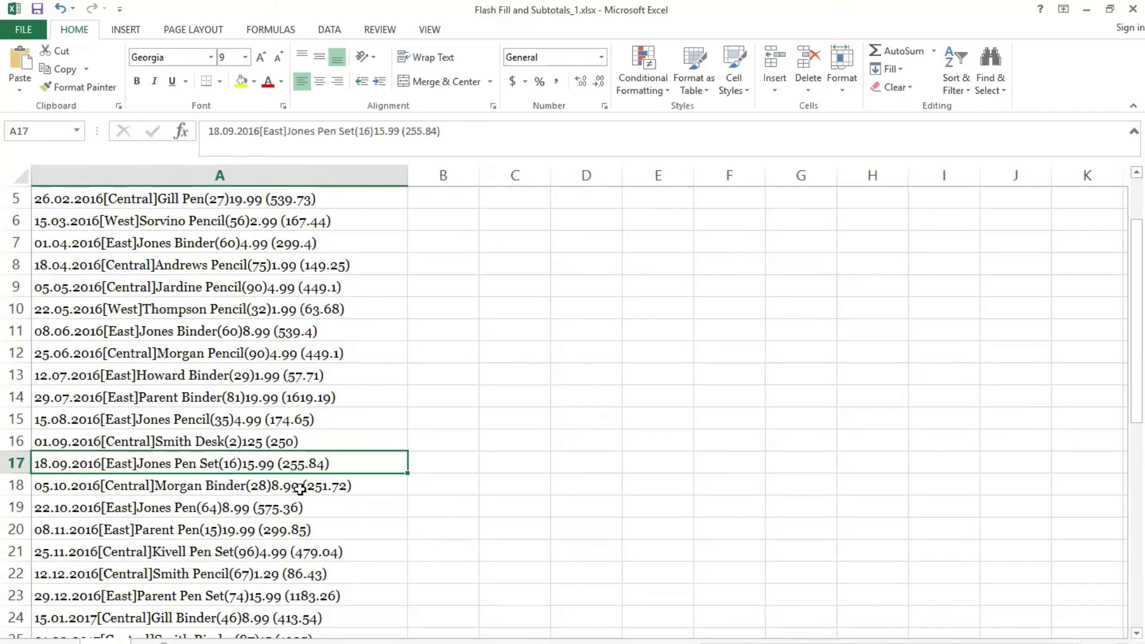
double_click(219, 463)
left_click_drag(220, 464, 174, 463)
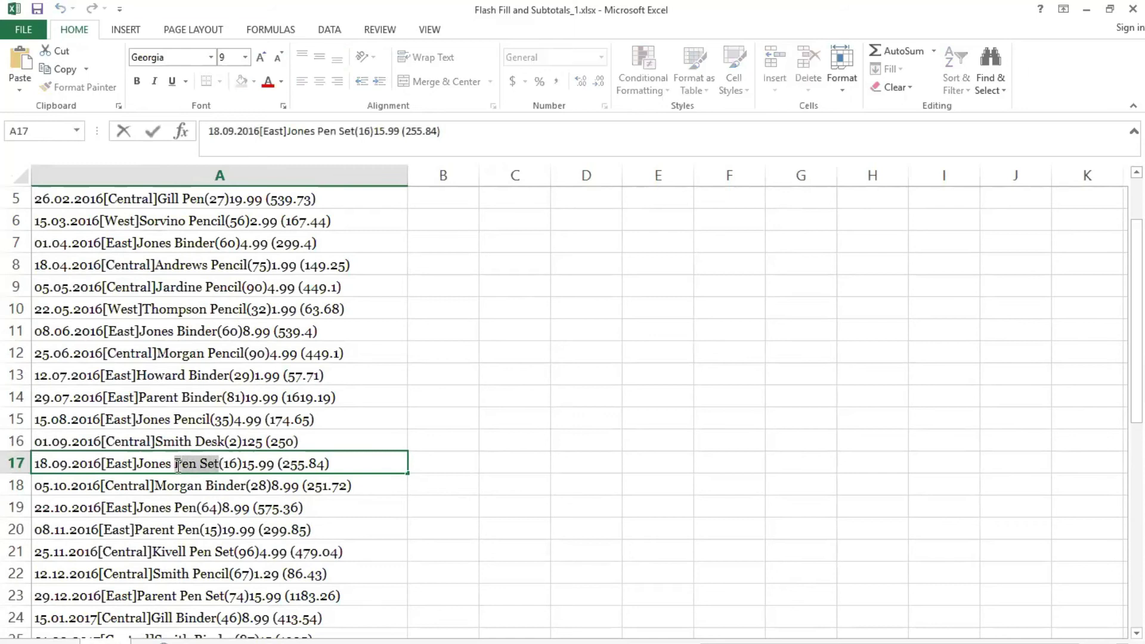
left_click(453, 471)
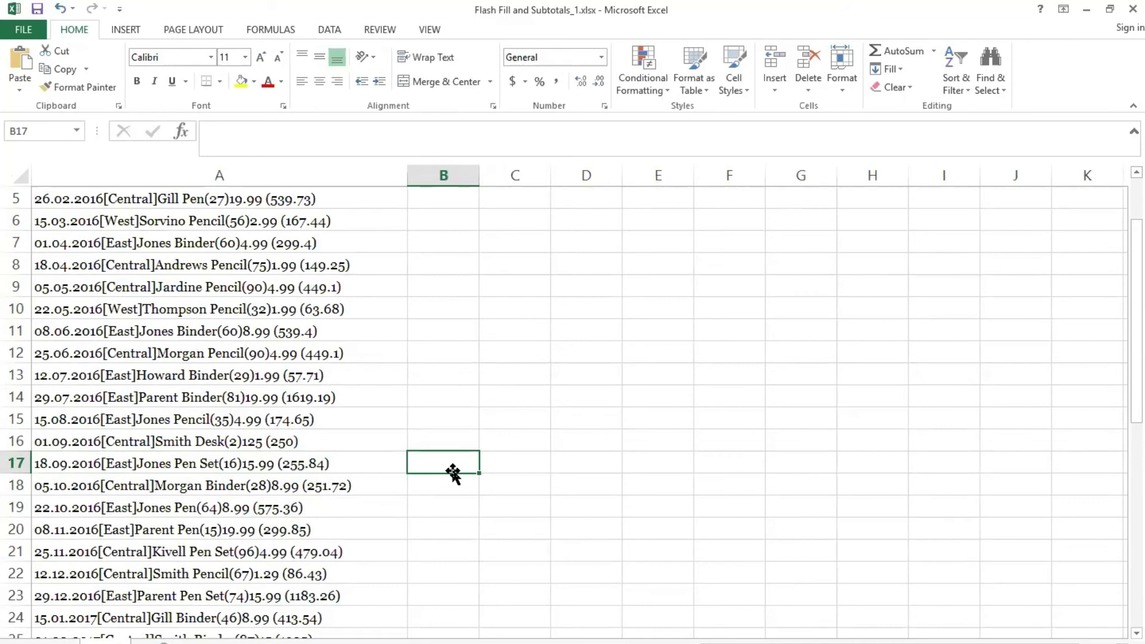
scroll(357, 366, "up", 2)
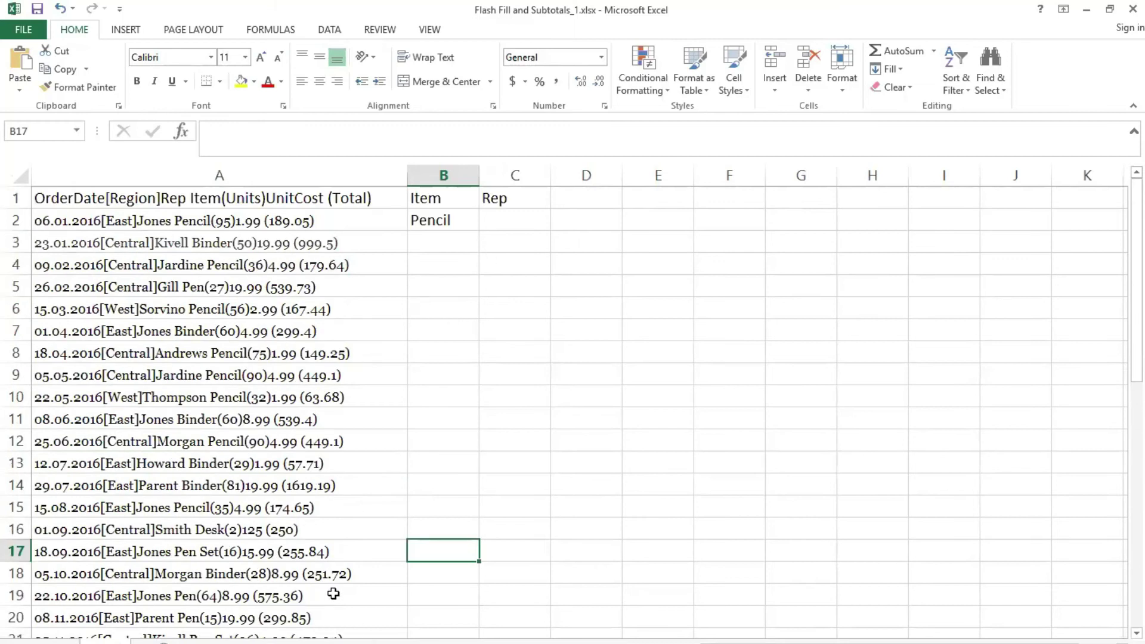
key("ctrl+v")
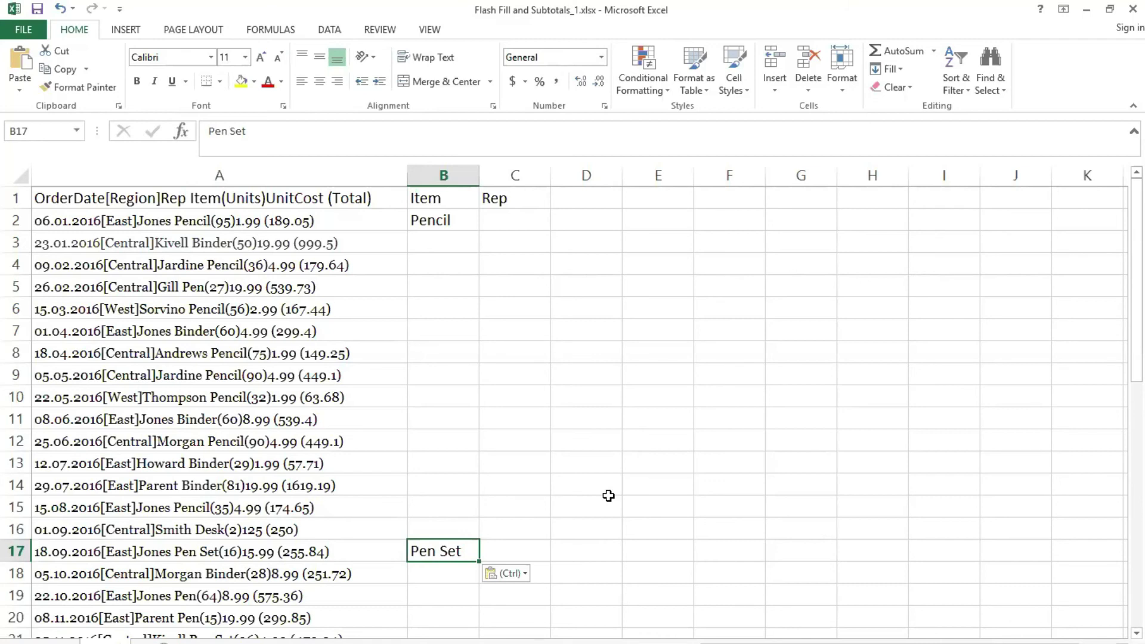
left_click(191, 554)
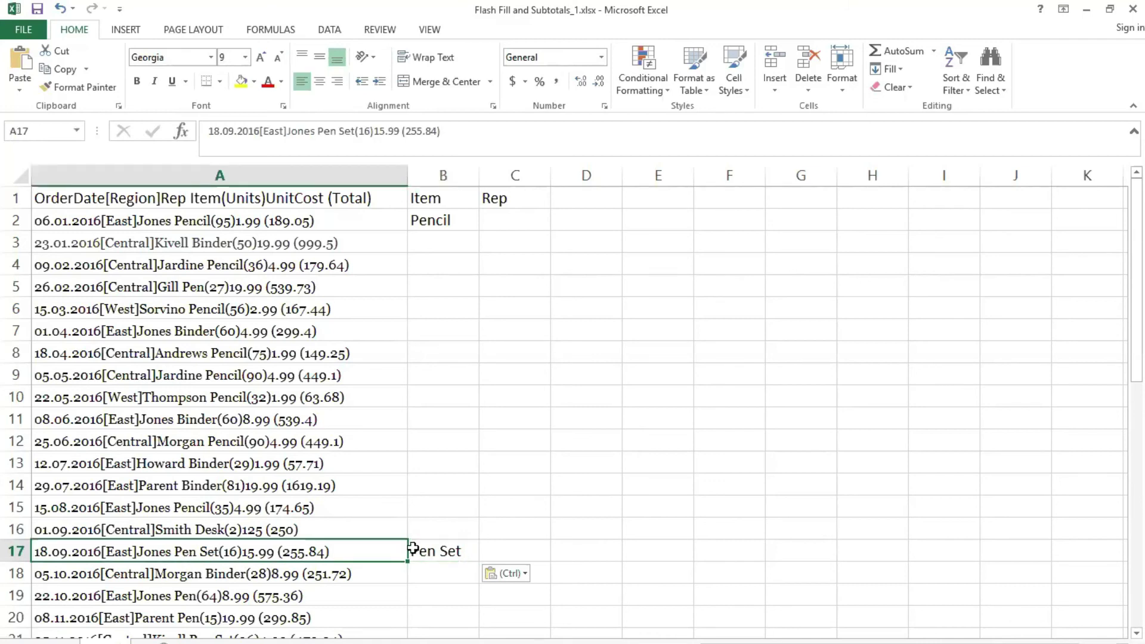
left_click(413, 548)
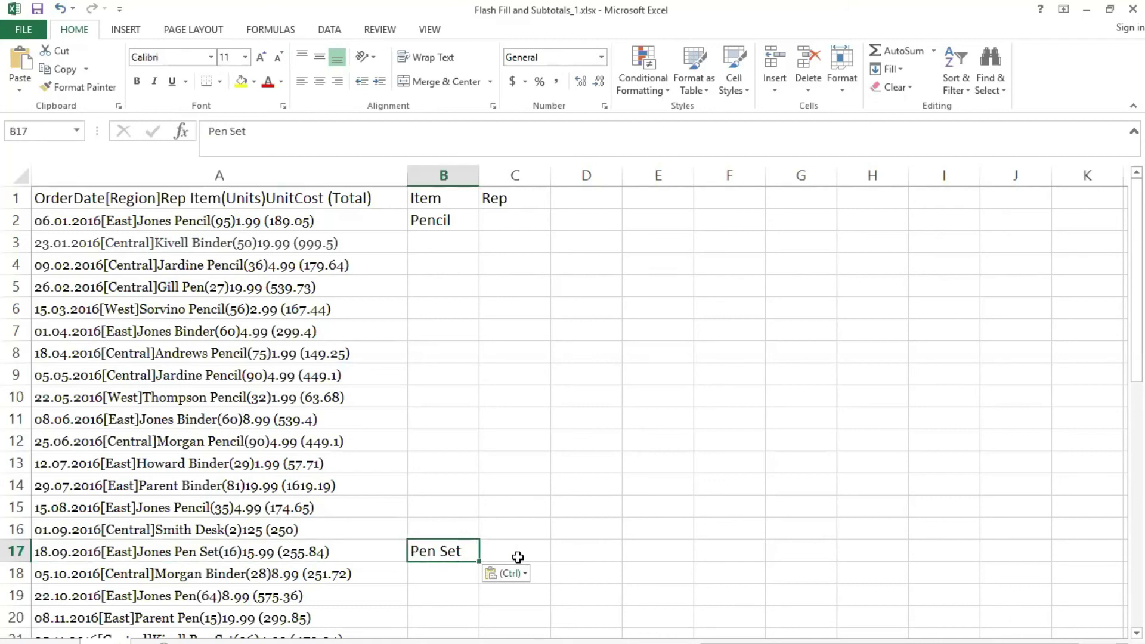
Flash Fill the Item column from the Pencil and Pen Set examples and check the extracted items.
left_click(444, 174)
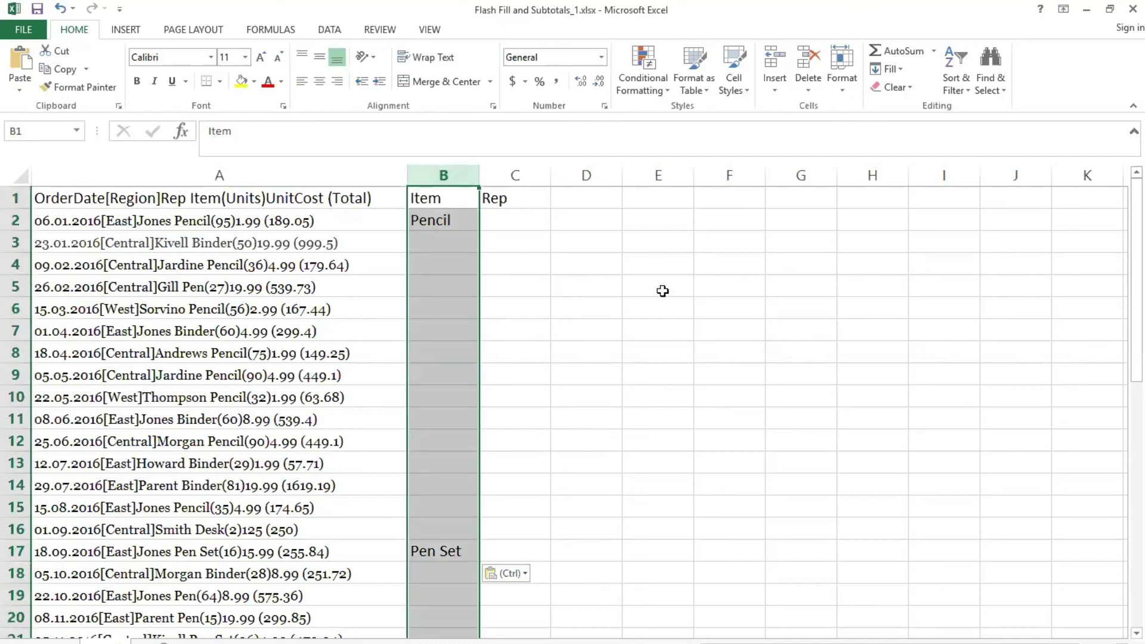
key("ctrl+e")
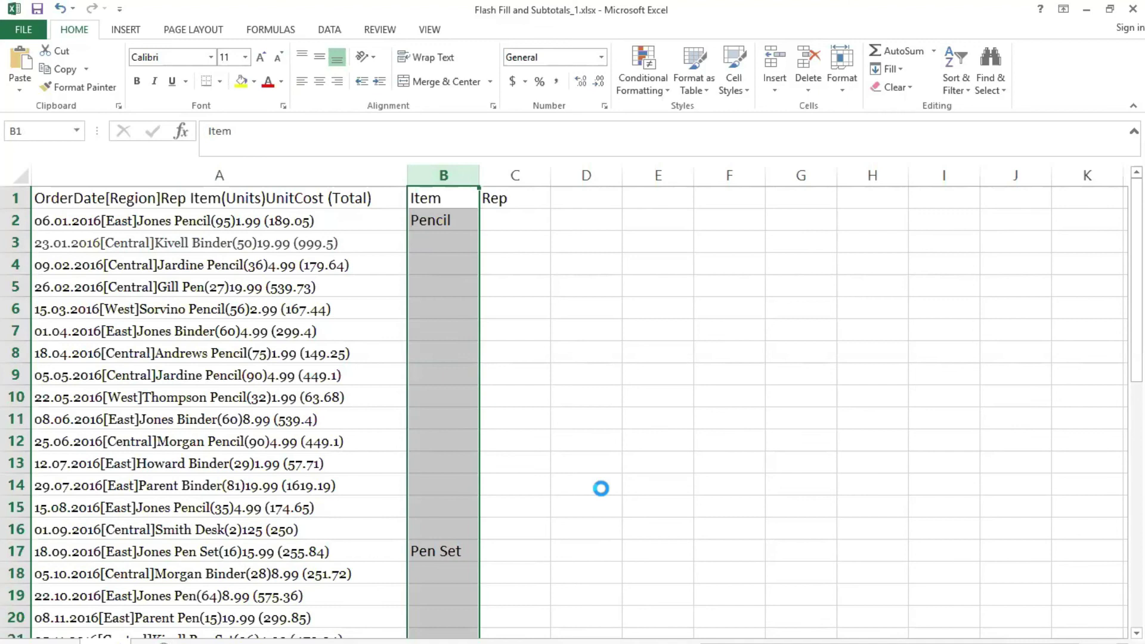
scroll(439, 508, "down", 2)
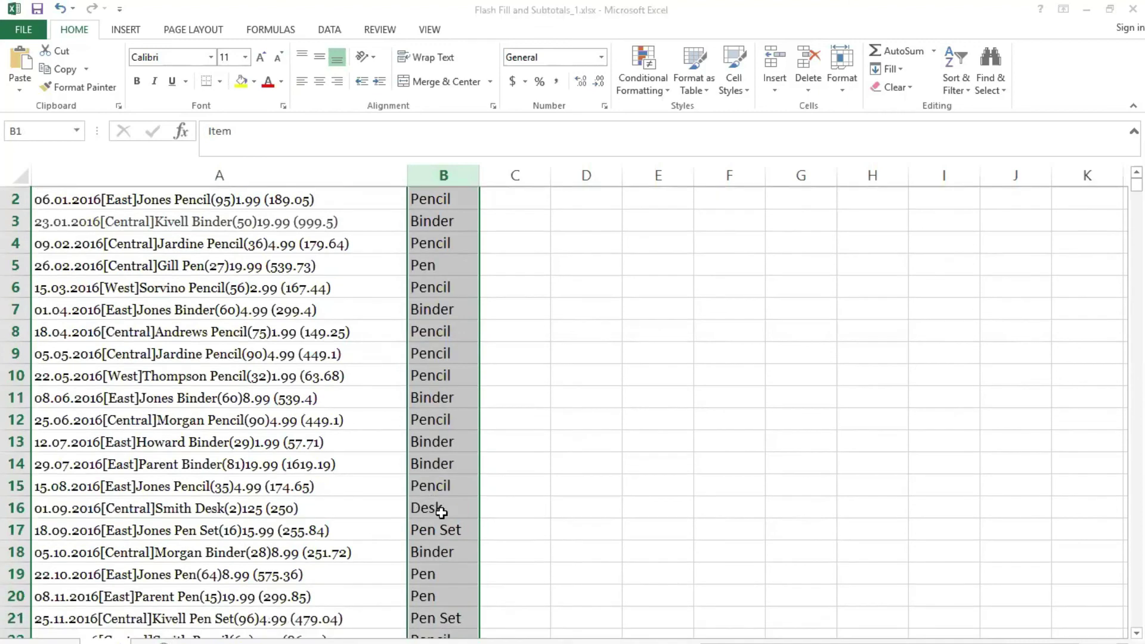
left_click(461, 555)
scroll(468, 573, "up", 2)
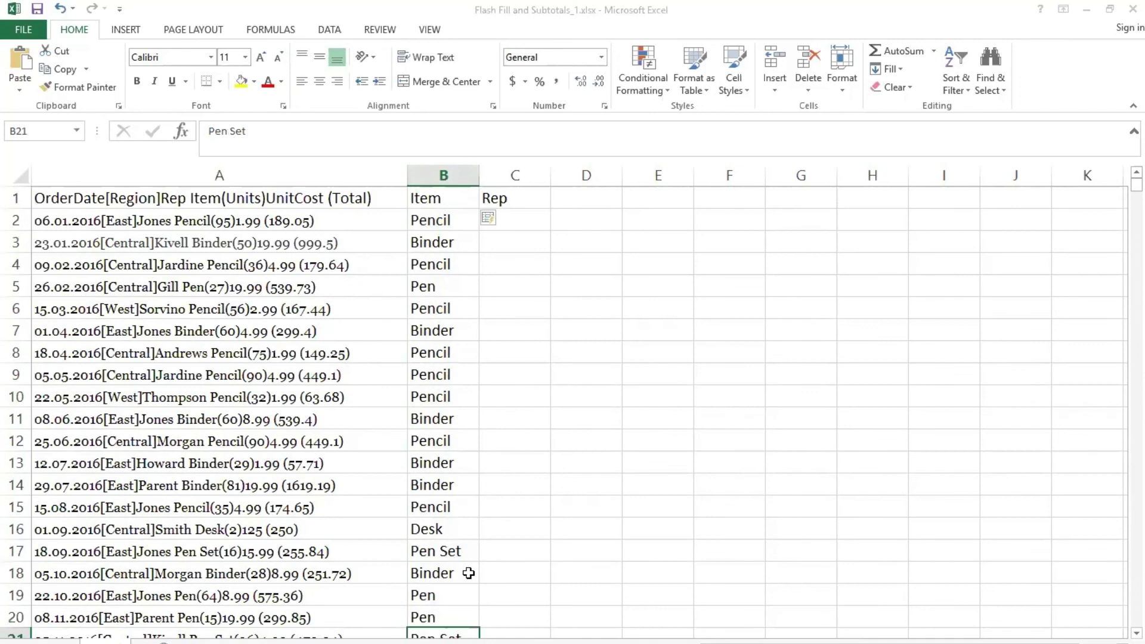
Copy the rep's name from the A2 record into C2.
left_click(514, 220)
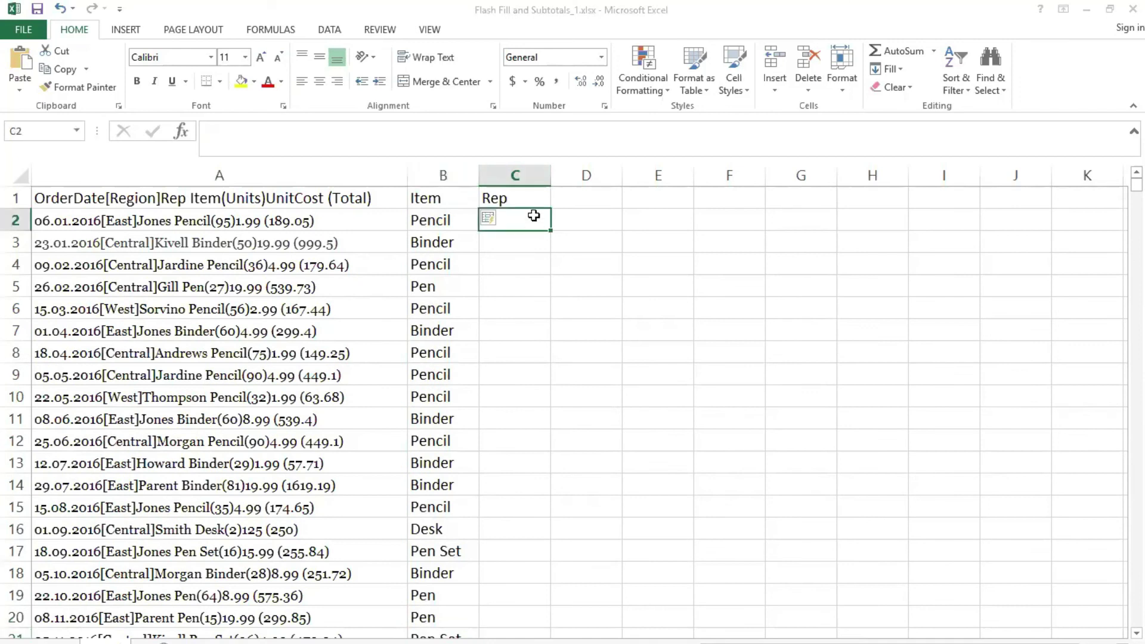
double_click(171, 221)
left_click_drag(171, 220, 136, 220)
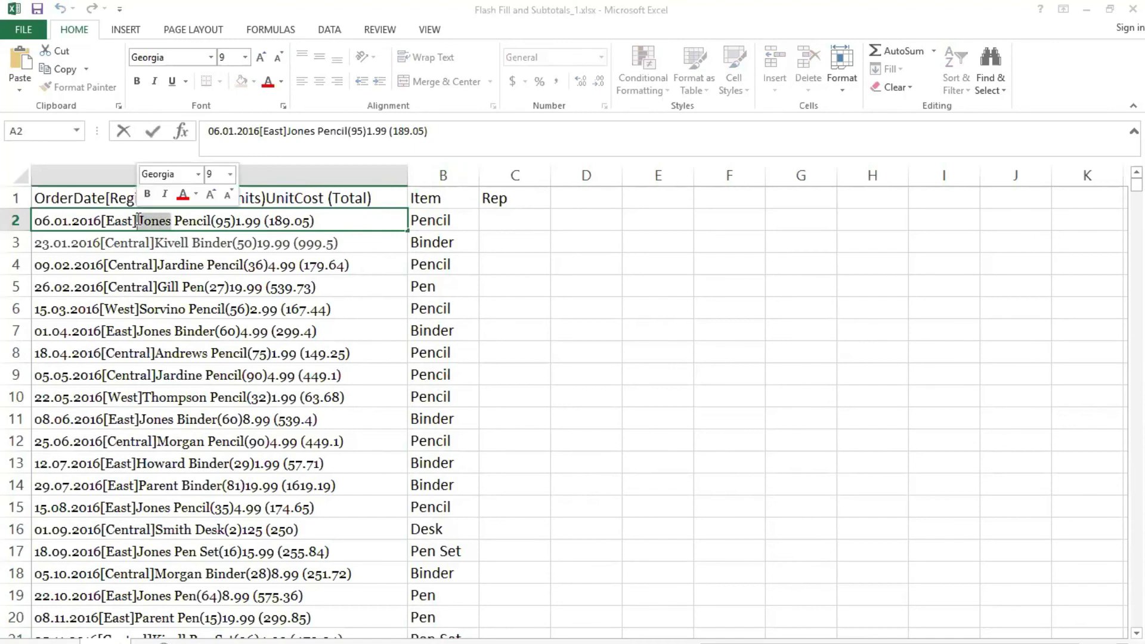
key("ctrl+c")
left_click(520, 224)
key("ctrl+v")
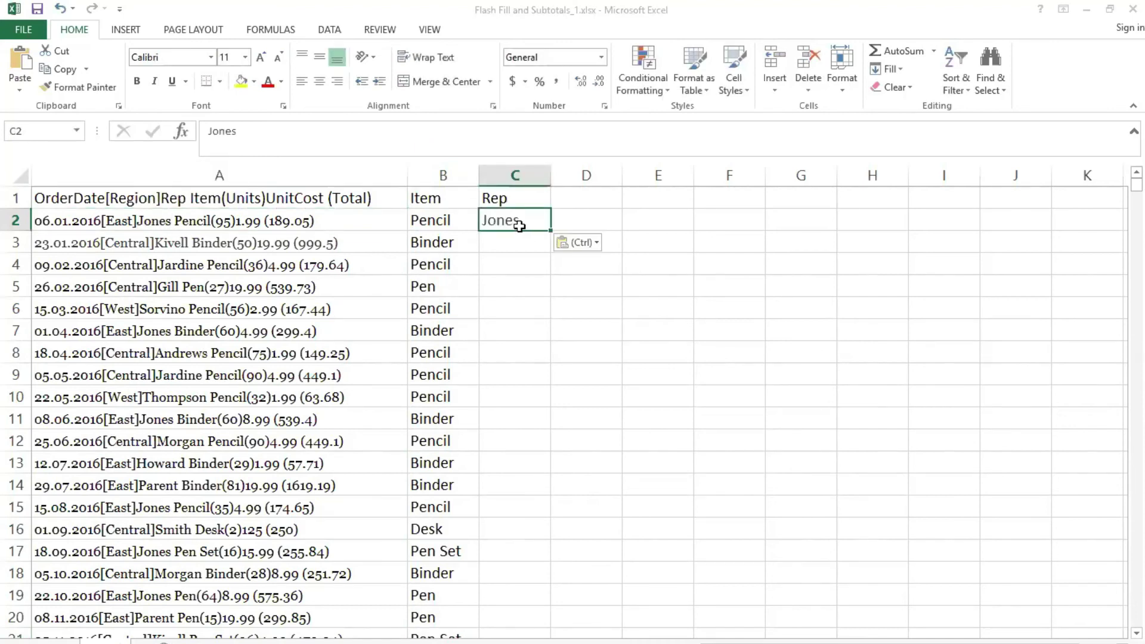
scroll(294, 523, "down", 1)
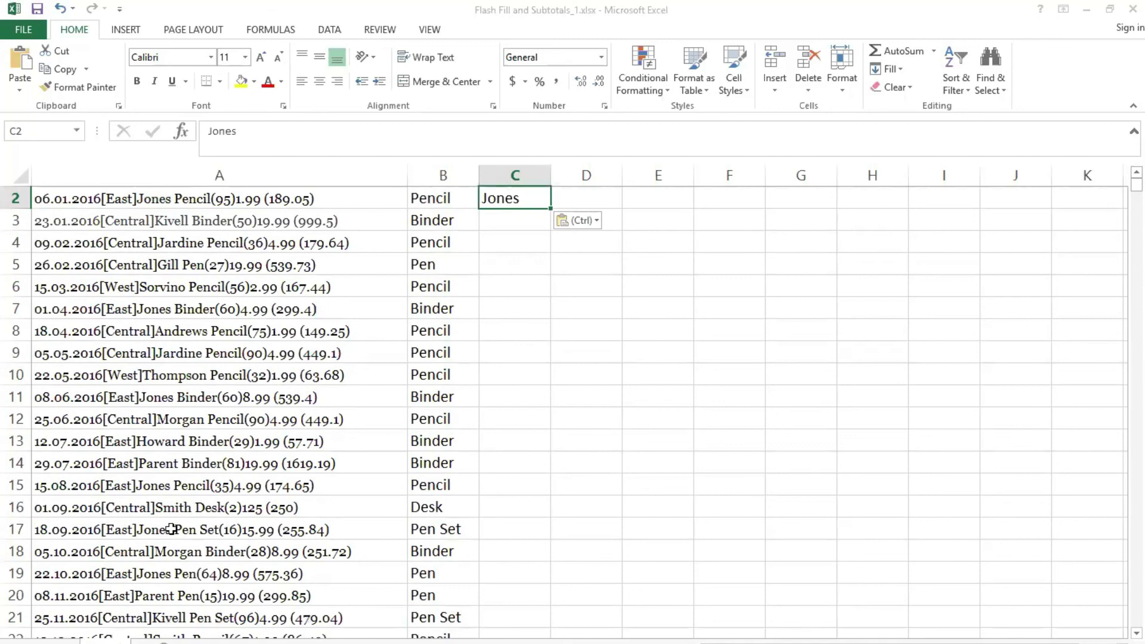
double_click(172, 529)
left_click_drag(171, 529, 137, 529)
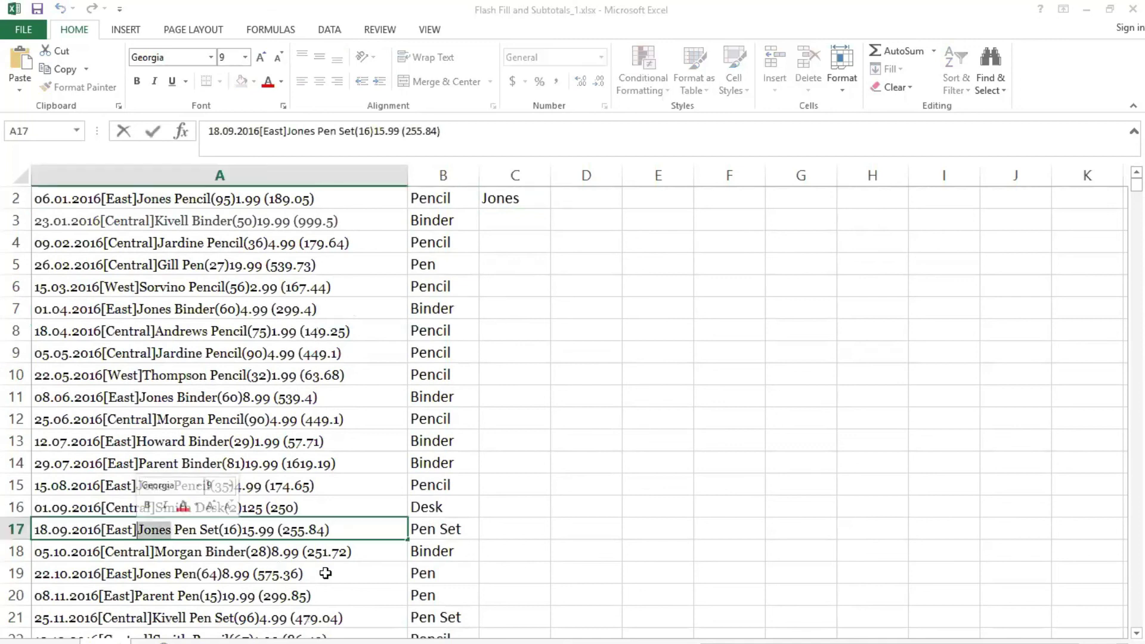
left_click(557, 529)
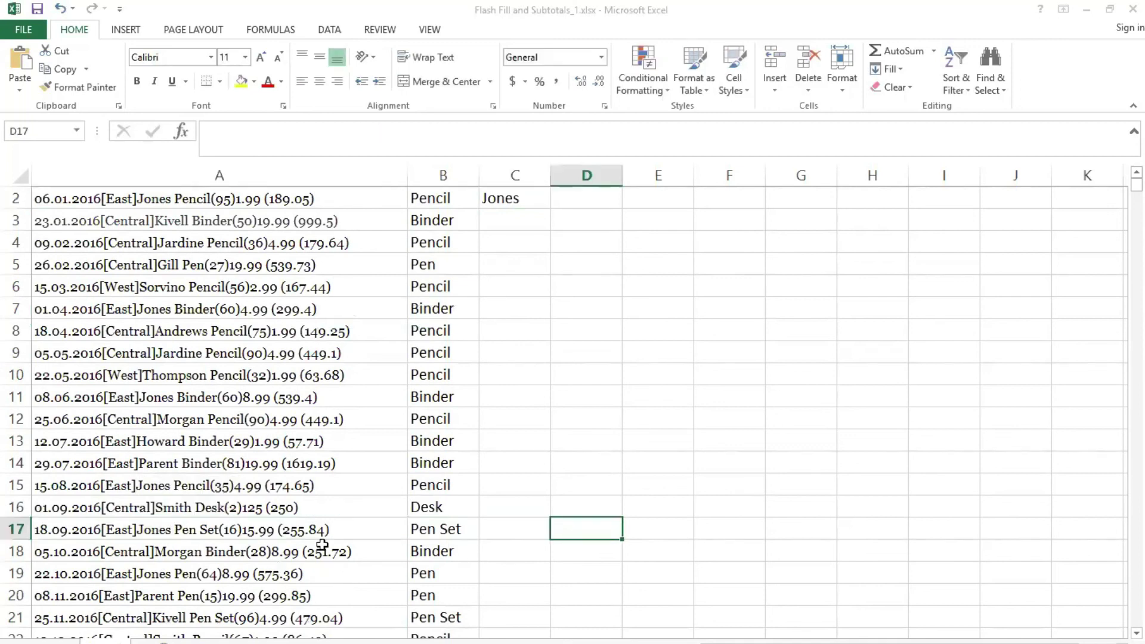
Copy the rep's name from the A21 Pen Set record into C21 as a second example.
scroll(322, 544, "down", 2)
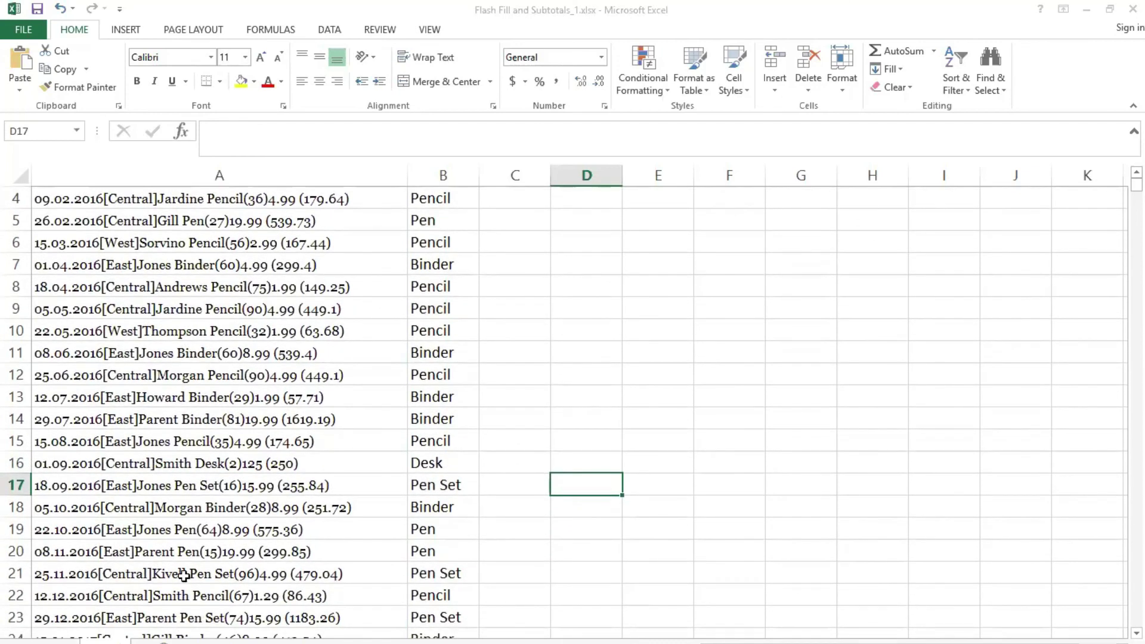
double_click(183, 574)
left_click_drag(183, 575, 152, 572)
key("ctrl+c")
left_click(501, 571)
key("ctrl+v")
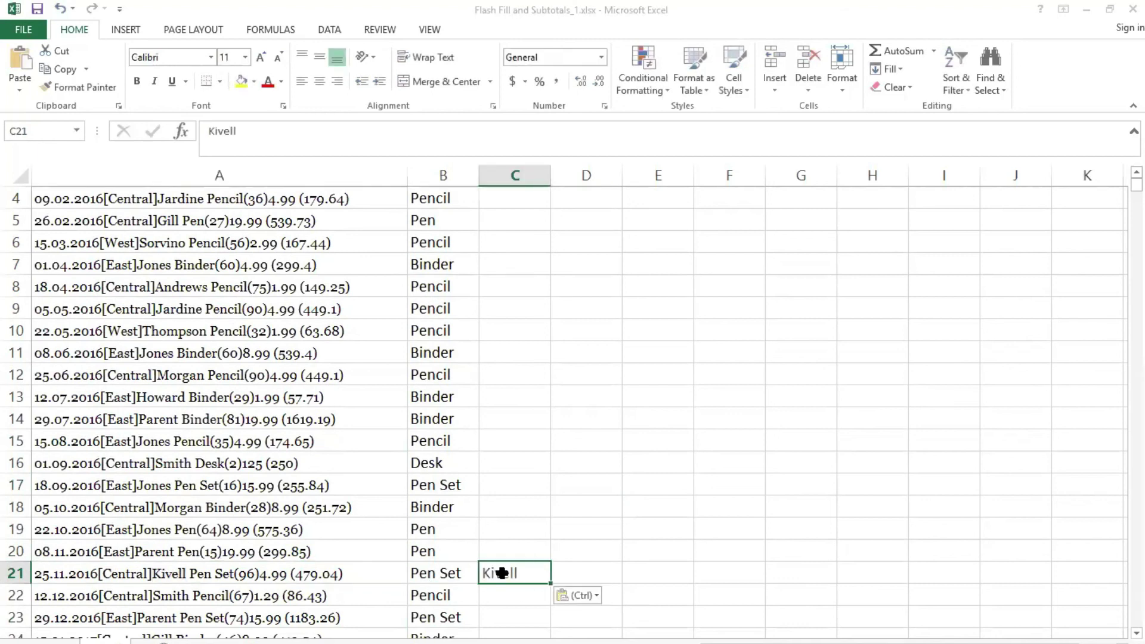
Flash Fill the Rep column from its two examples and fit the column width to its contents.
left_click(520, 164)
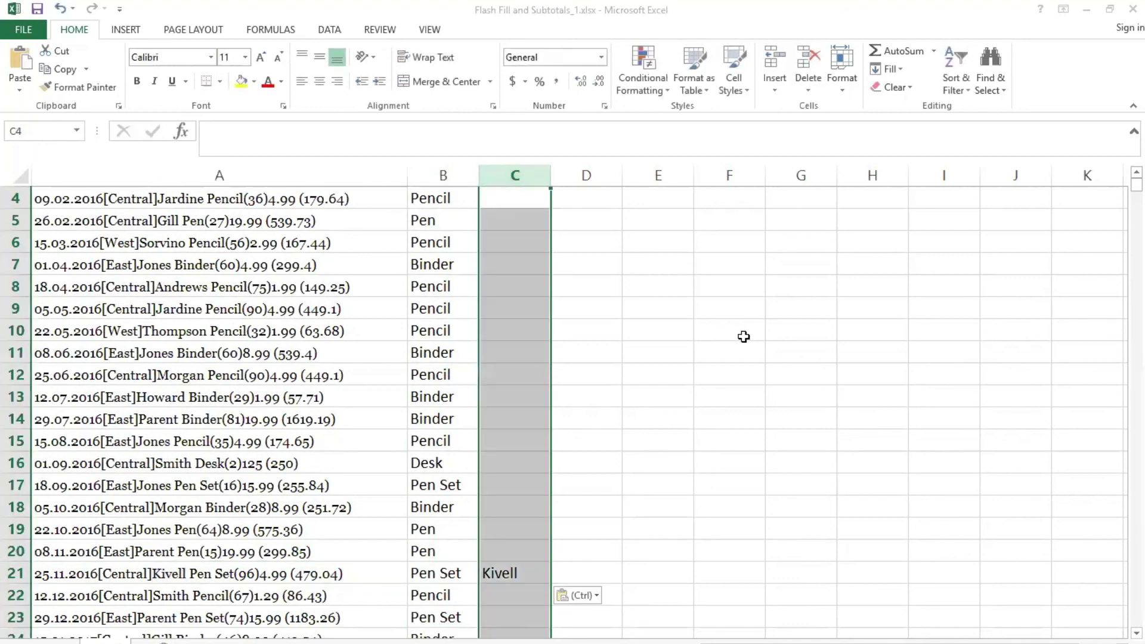
key("ctrl+e")
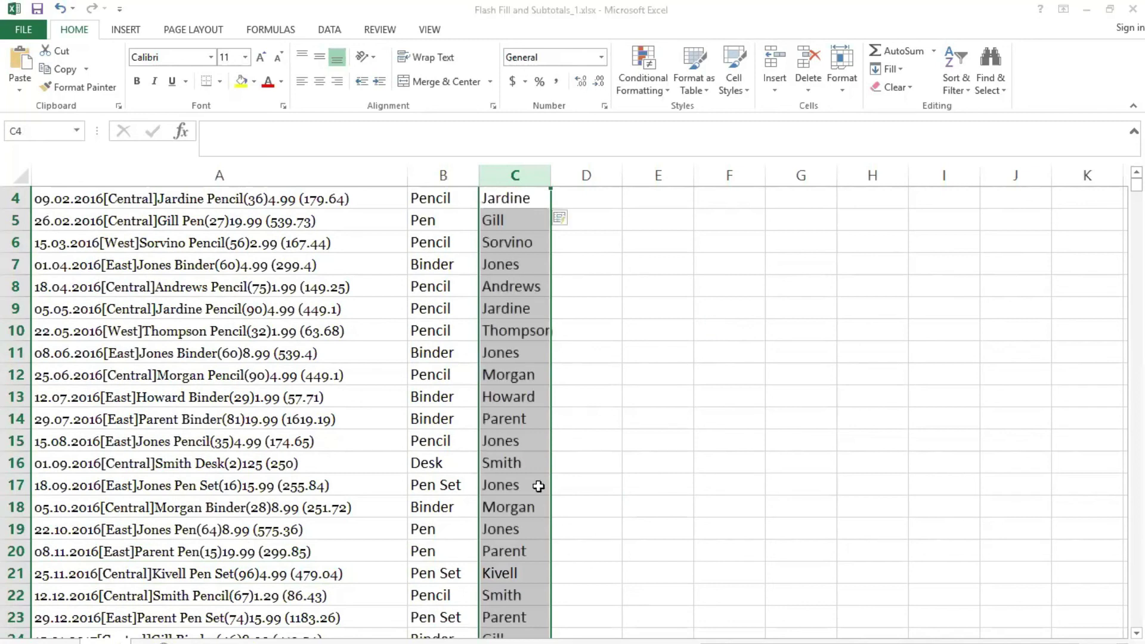
double_click(550, 175)
scroll(524, 396, "up", 1)
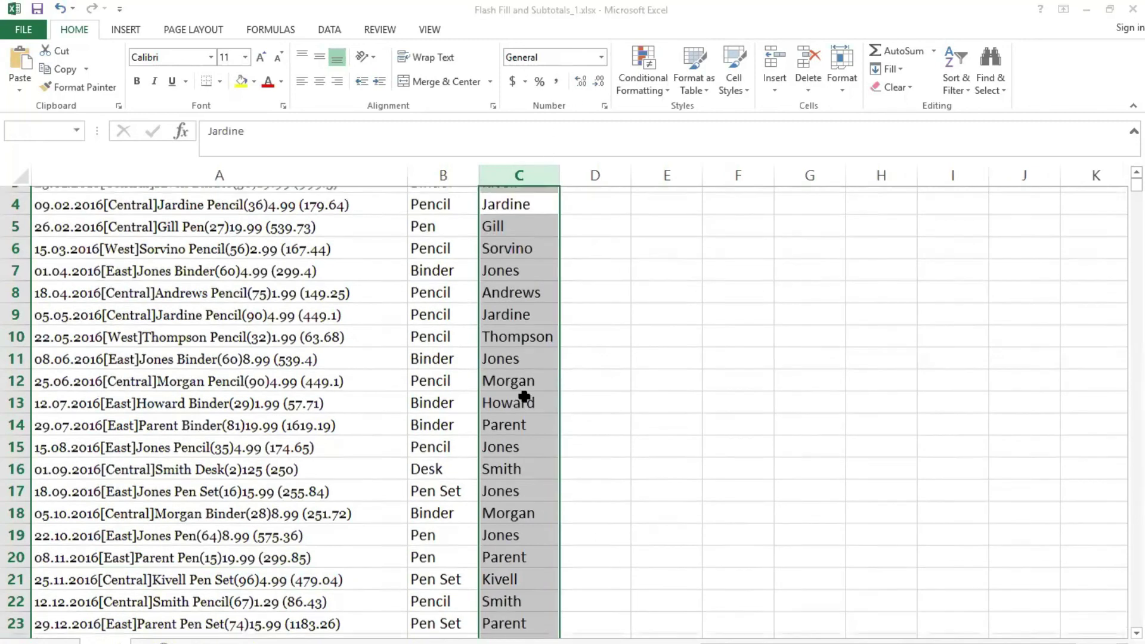
Add filters to the Item and Rep headers in B1:C1.
left_click_drag(455, 197, 500, 198)
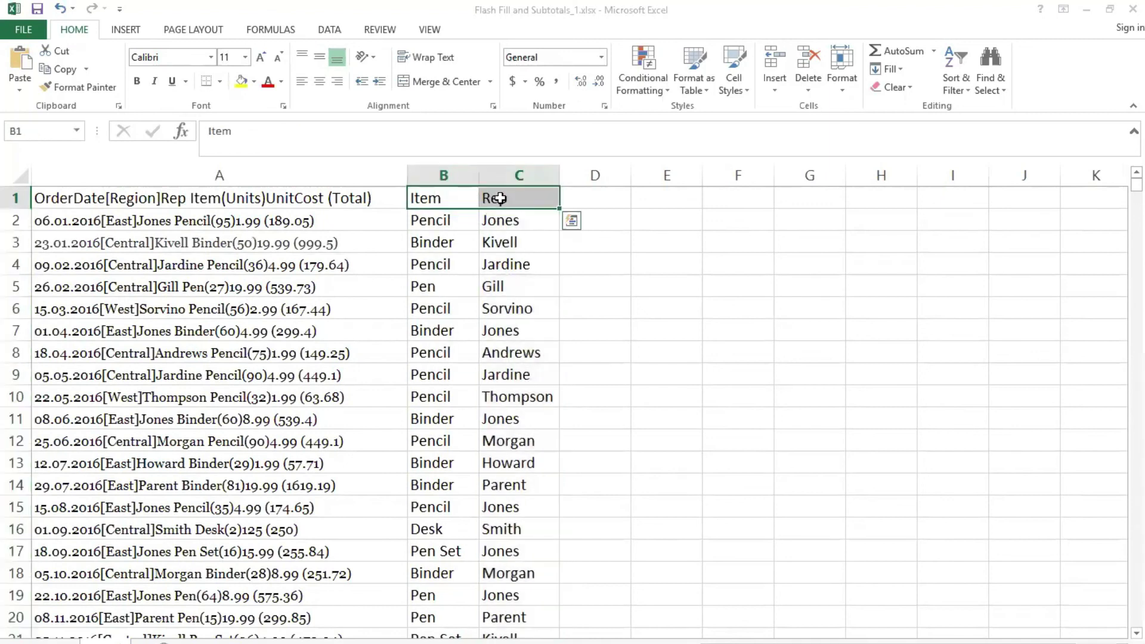
key("ctrl+shift+l")
left_click(555, 243)
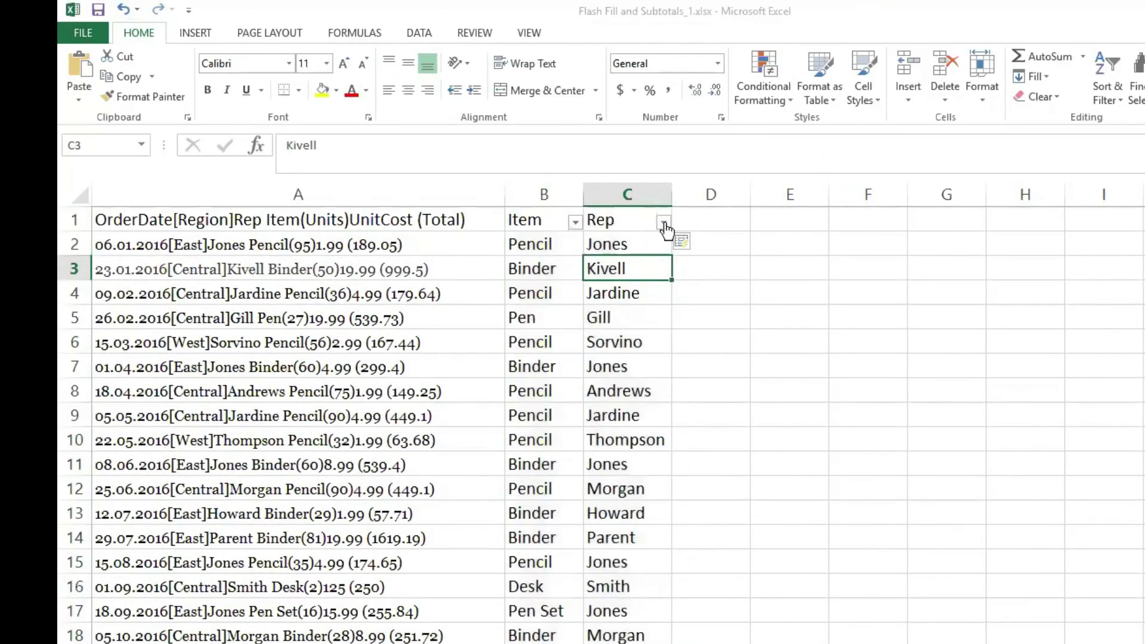
Review the names listed in the Rep filter without applying it, and open the Item filter.
left_click(551, 201)
left_click_drag(653, 434, 655, 403)
left_click(631, 554)
left_click(575, 222)
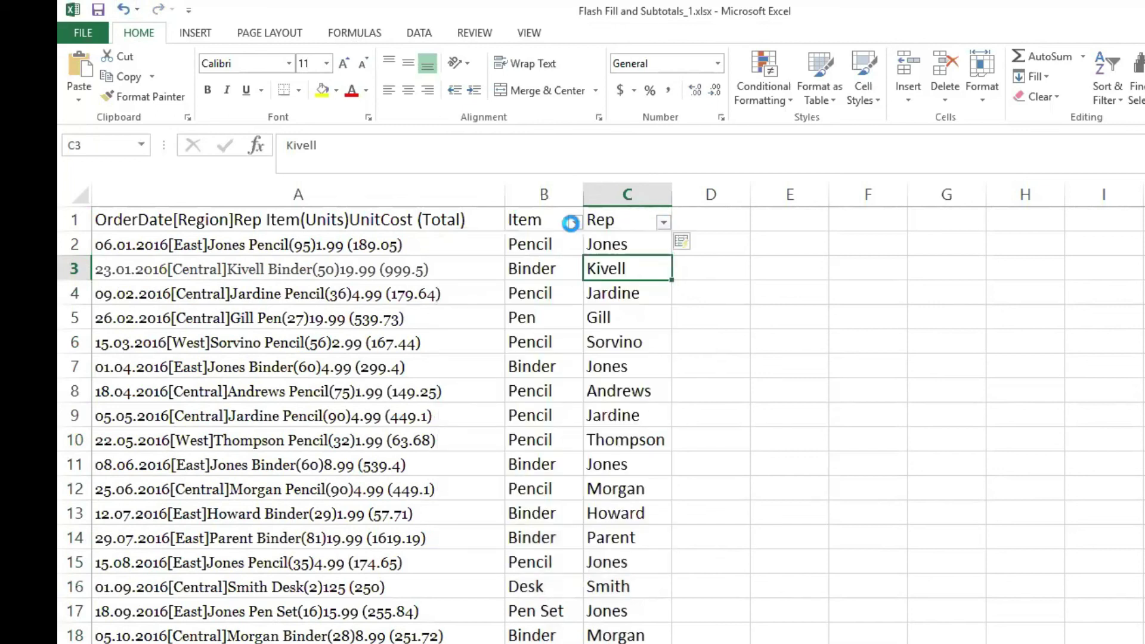